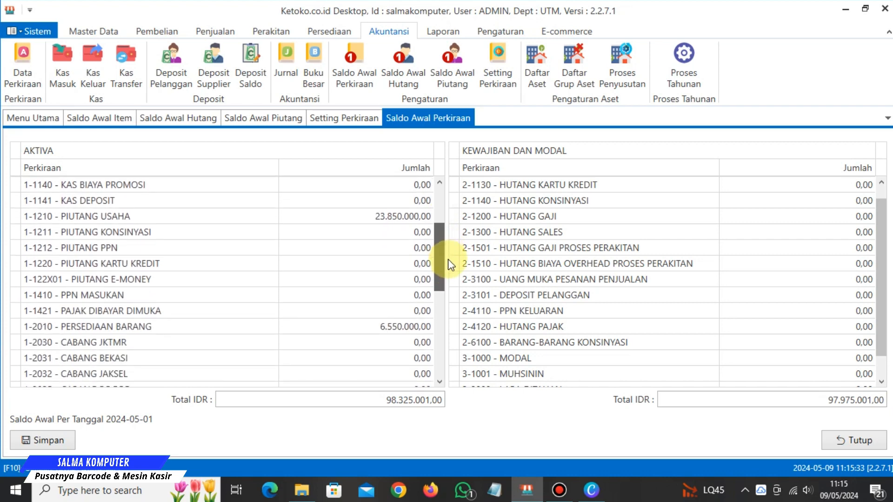
- Check the opening balances of Persediaan Barang and Hutang Usaha against the Saldo Awal Hutang page
click(355, 325)
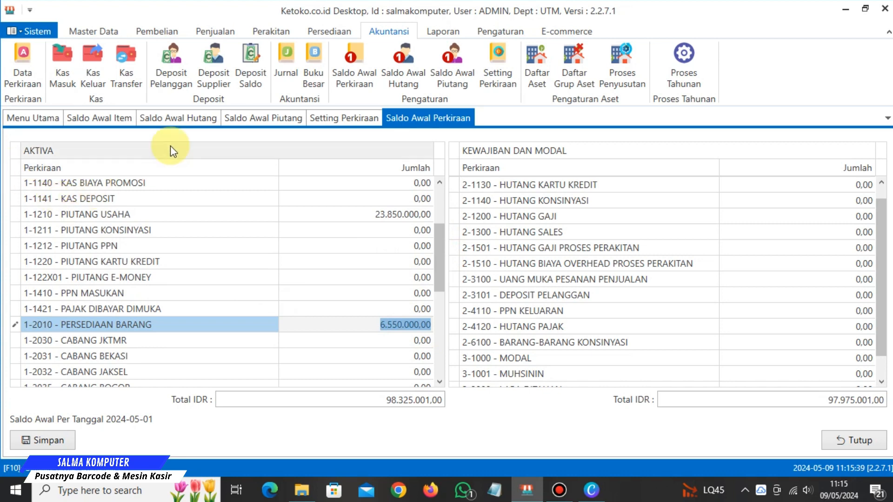
click(173, 119)
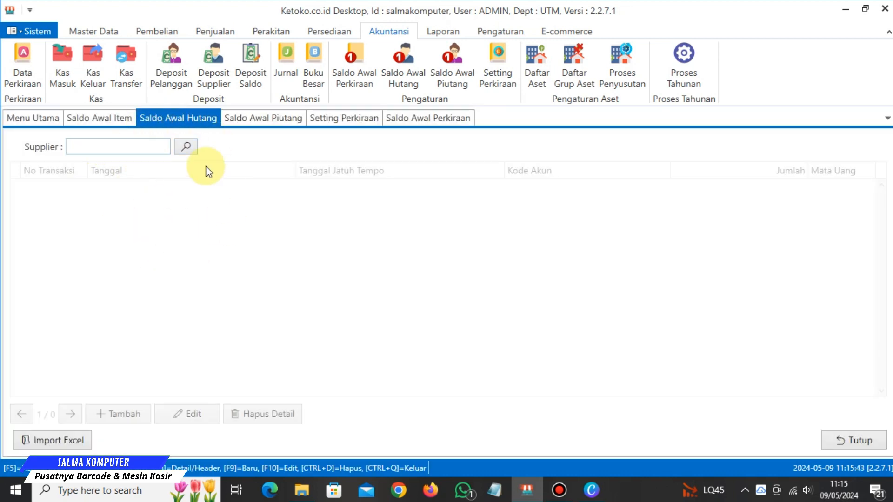
click(401, 119)
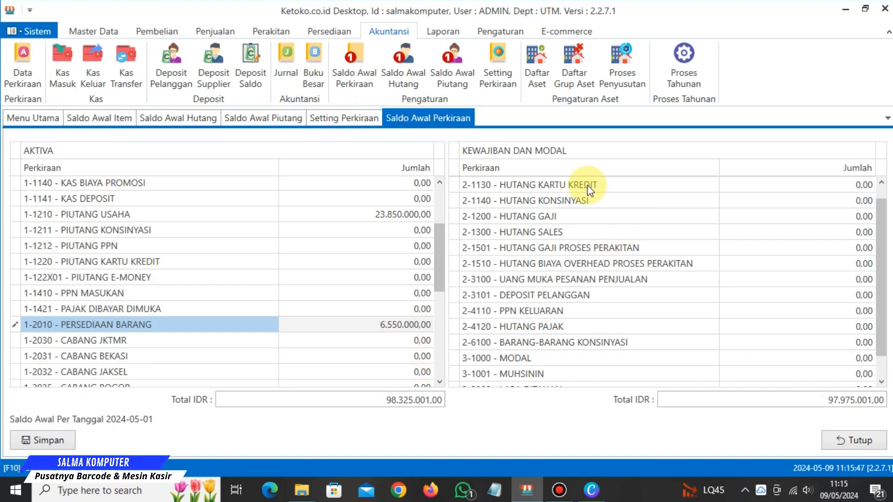
click(588, 185)
drag(882, 229, 871, 179)
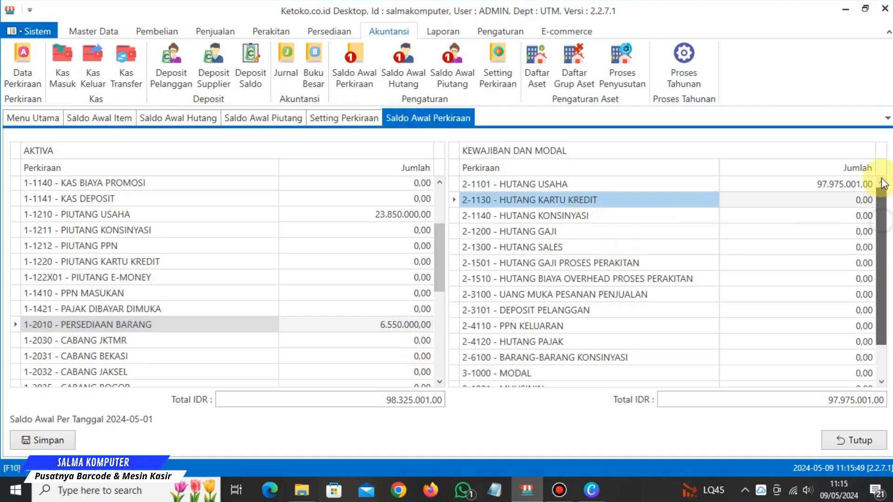
click(809, 187)
drag(870, 184, 871, 184)
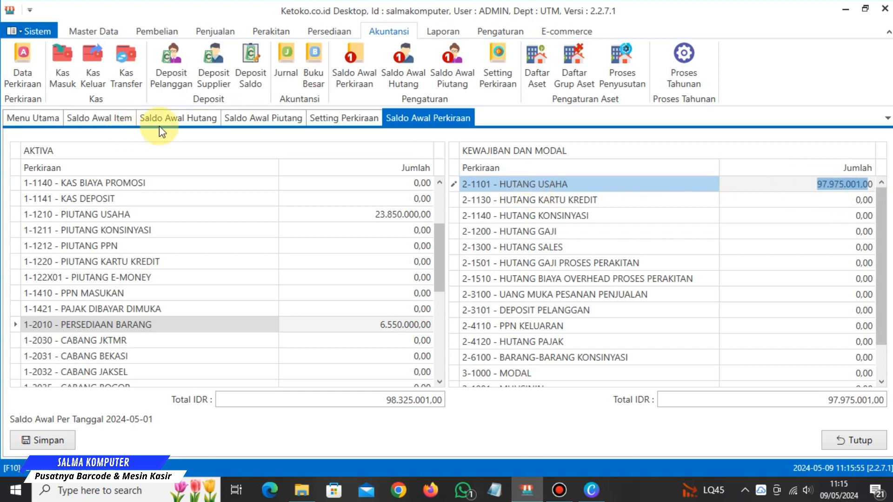
- Check the Piutang Usaha opening balance against the Saldo Awal Piutang page, and review the Saldo Awal Item and Setting Perkiraan pages
click(274, 118)
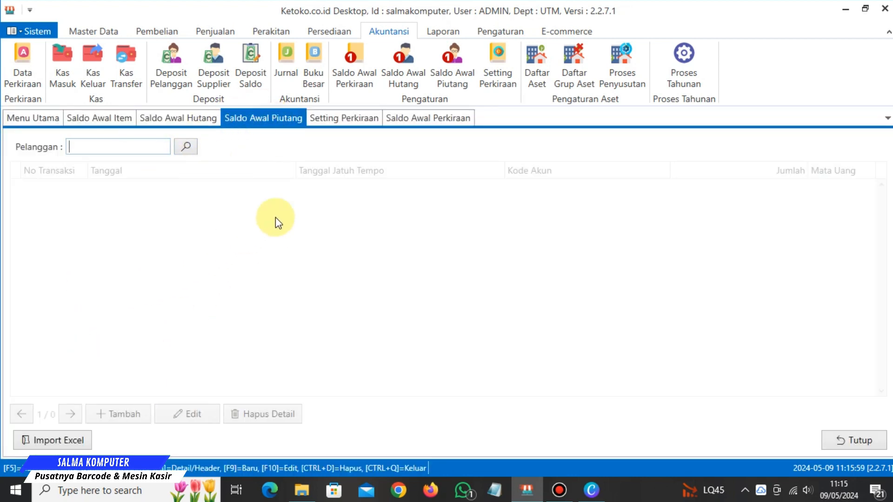
click(426, 118)
drag(436, 238, 455, 233)
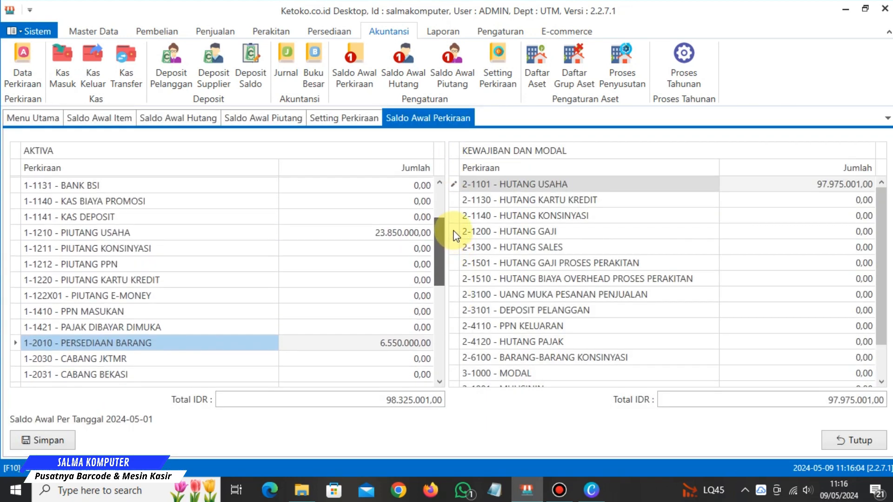
click(370, 233)
drag(370, 233, 447, 232)
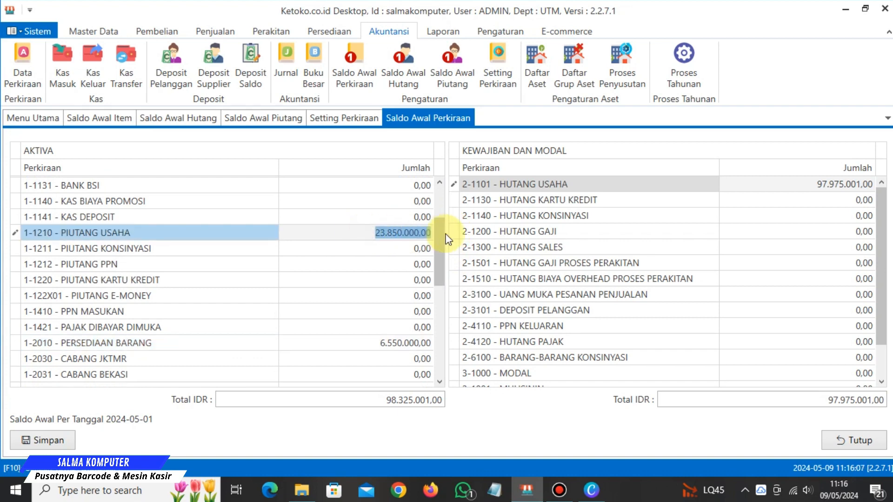
click(108, 119)
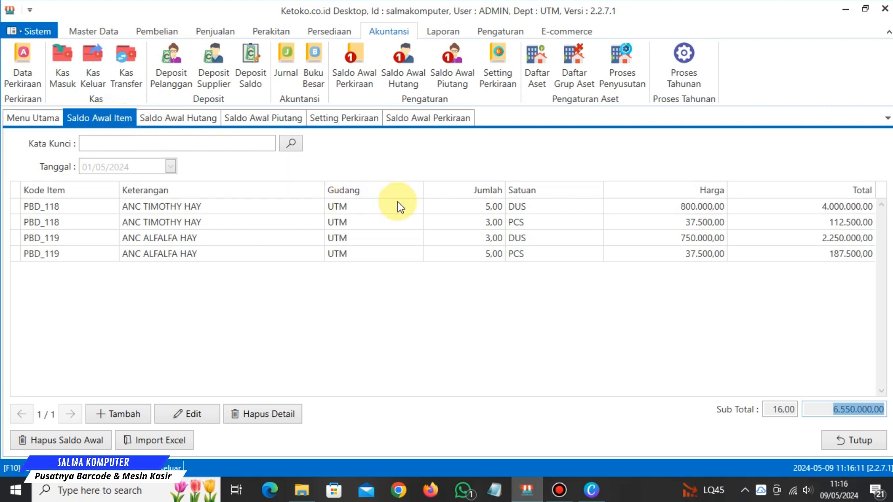
click(347, 118)
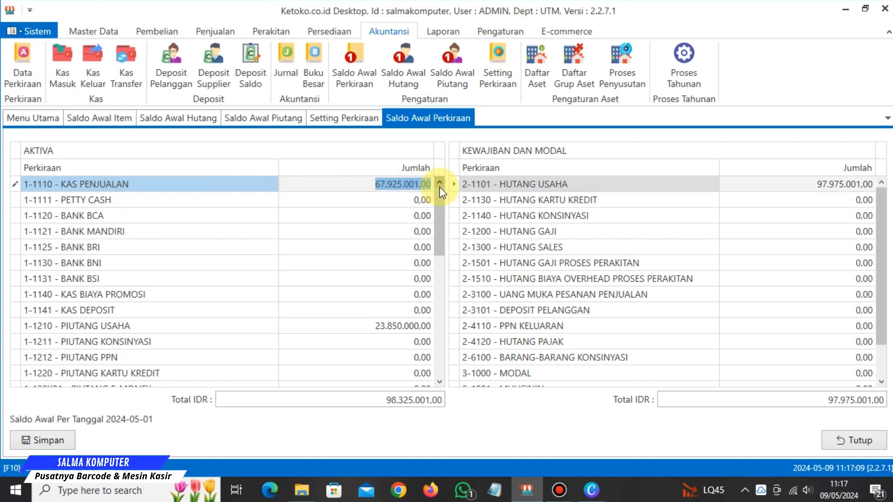
- Set the opening balance of account 1-1110 Kas Penjualan to 0
text(0)
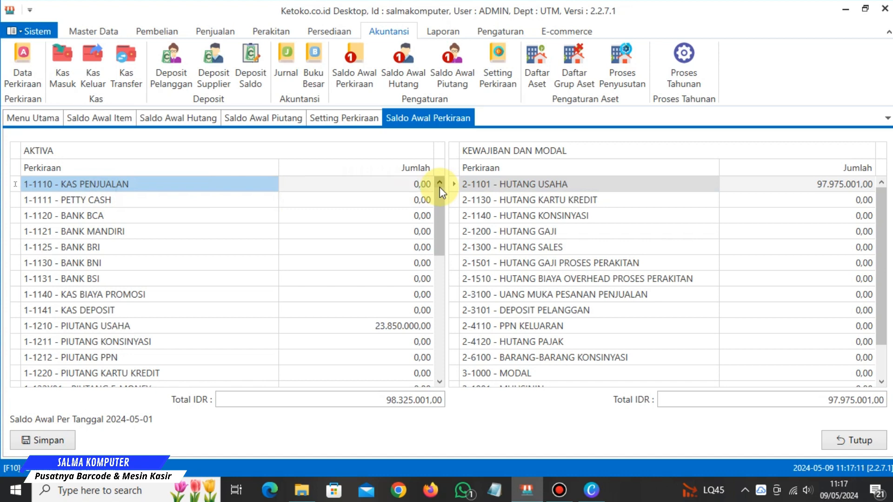
key(Return)
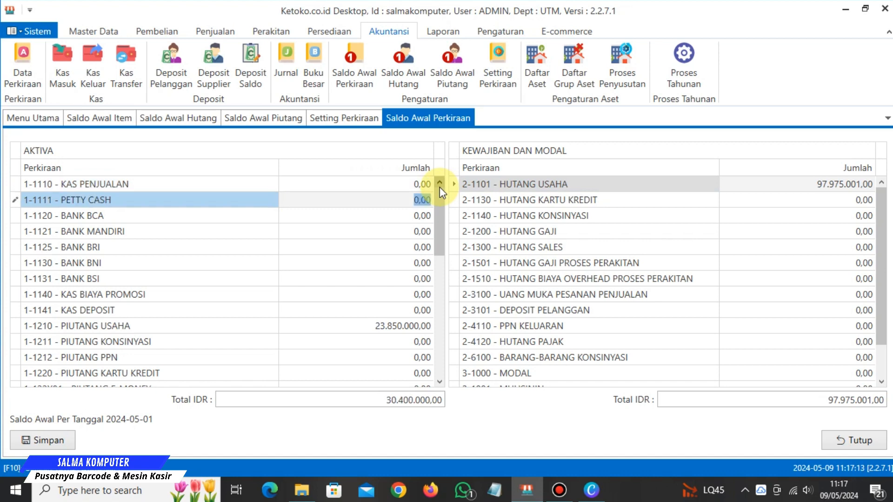
click(433, 181)
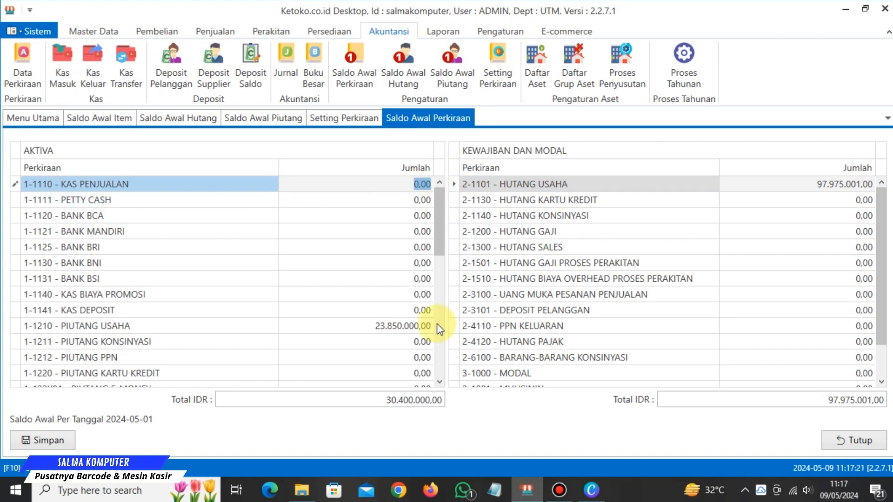
- Compare the Total IDR of Aktiva with the Total IDR of Kewajiban dan Modal
drag(374, 399, 446, 409)
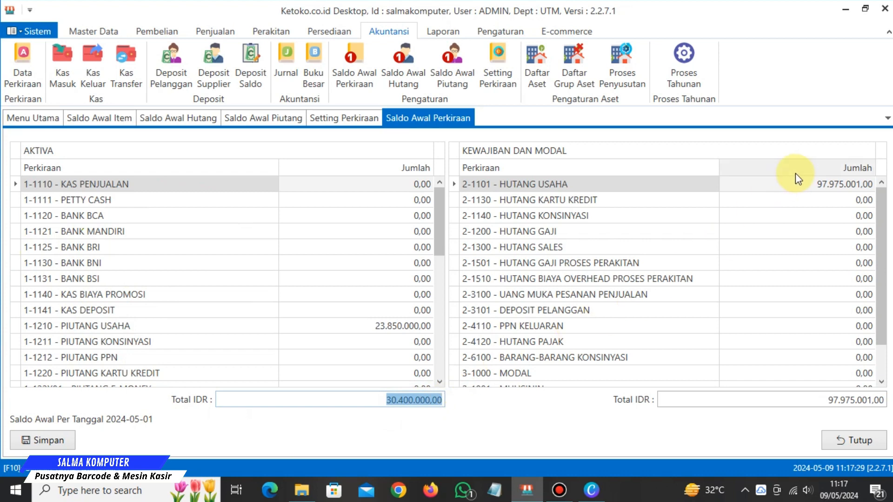
drag(819, 402, 882, 401)
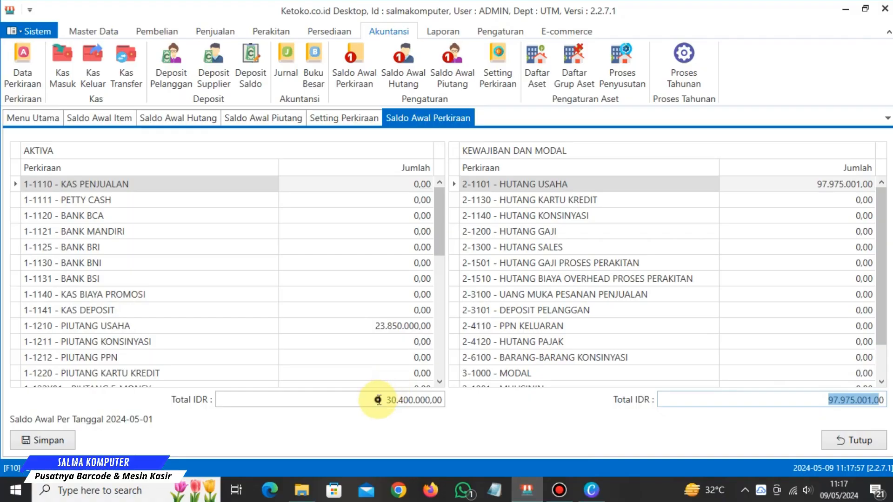
drag(379, 398, 434, 406)
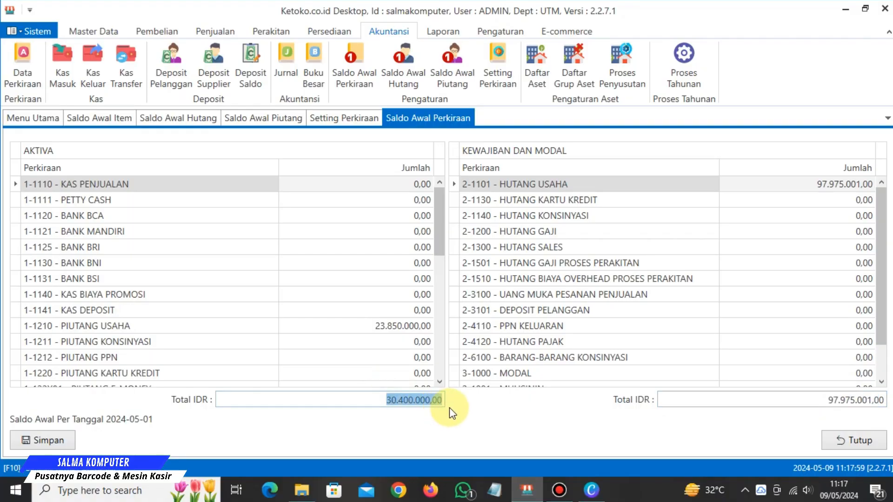
drag(807, 406, 884, 401)
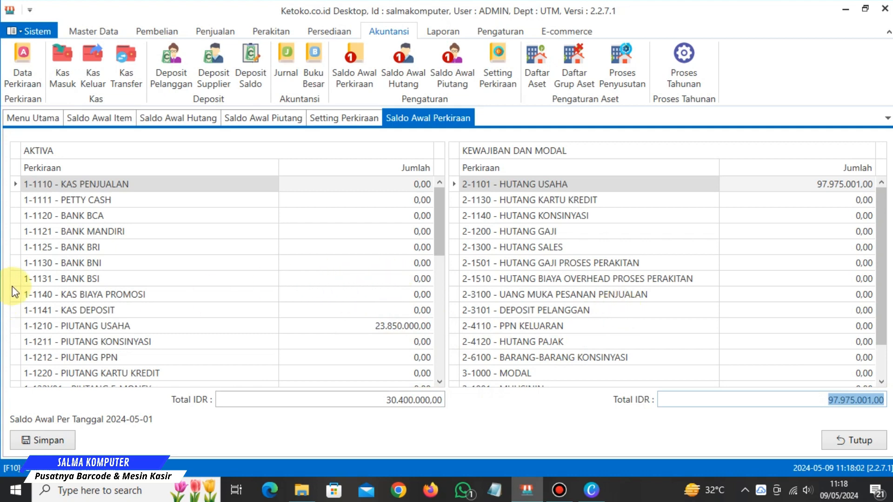
- Set the opening balances of 1-1111 Petty Cash to 500.000 and 1-1120 Bank BCA to 10.000.000
click(86, 200)
click(360, 201)
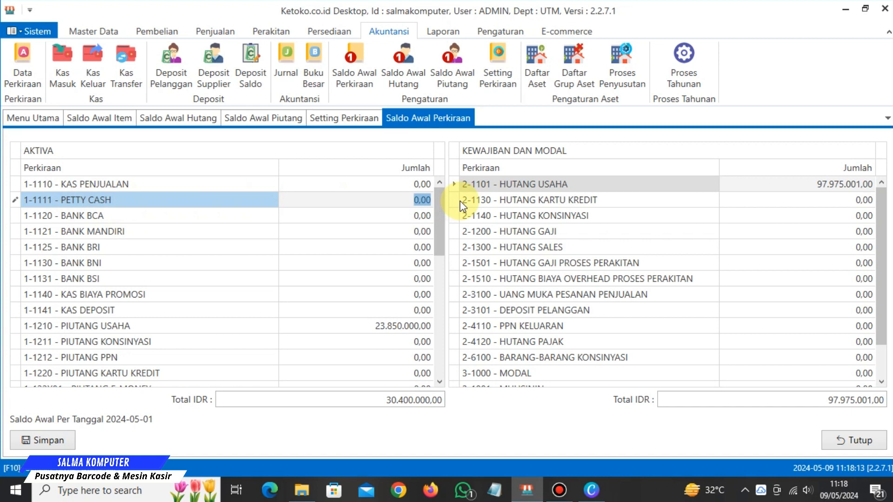
text(500.000)
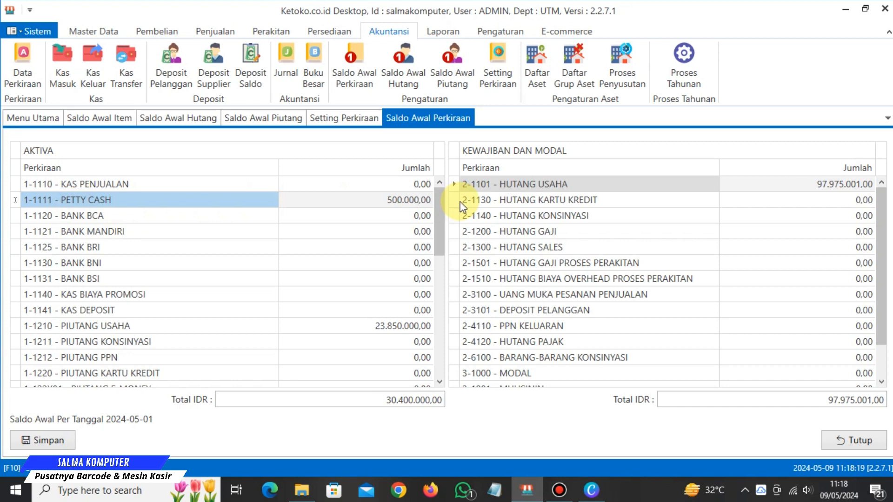
click(342, 230)
click(365, 214)
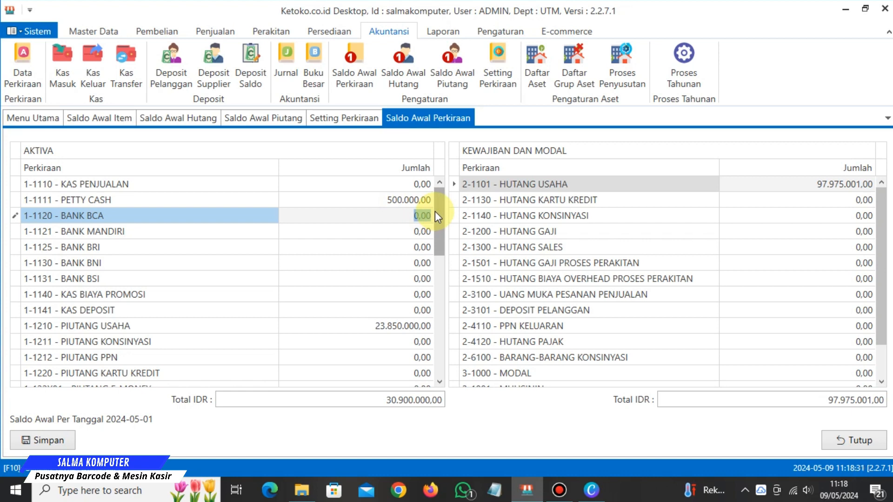
text(10000000)
key(Return)
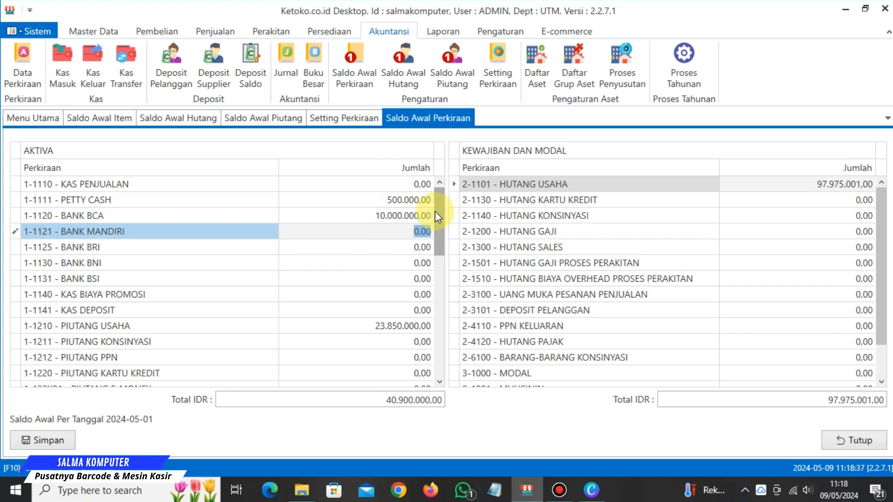
- Set the opening balances of 1-1121 Bank Mandiri to 15.000.000 and 1-1125 Bank BRI to 5.000.000
text(15.000.000)
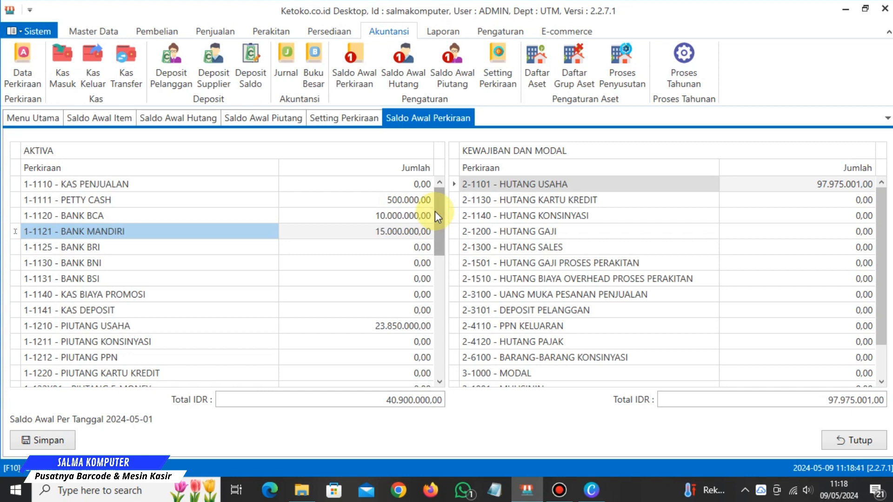
key(Return)
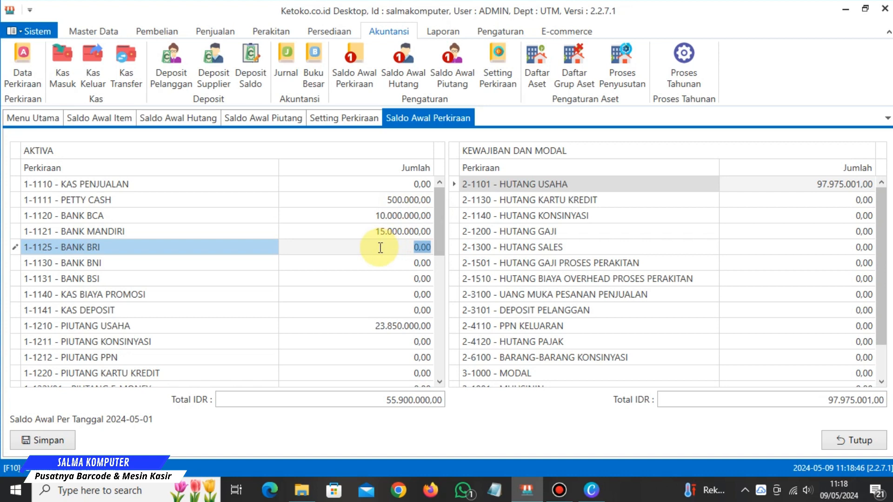
text(5000000)
key(Return)
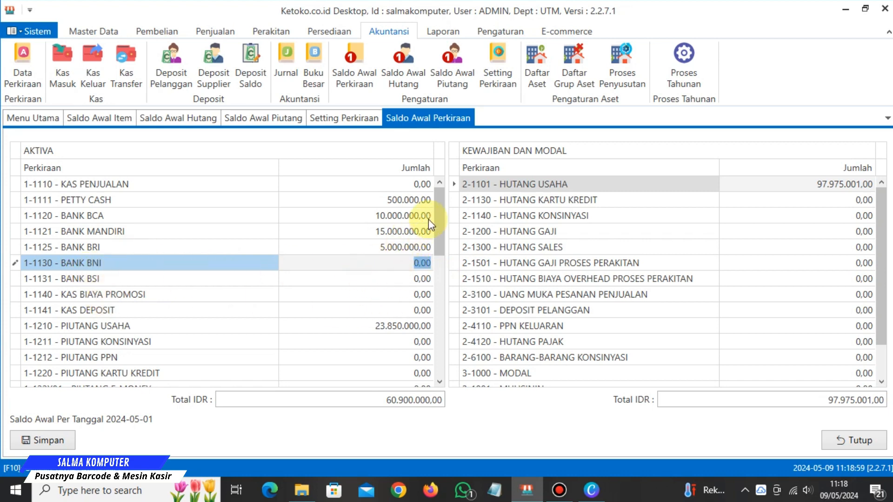
click(84, 280)
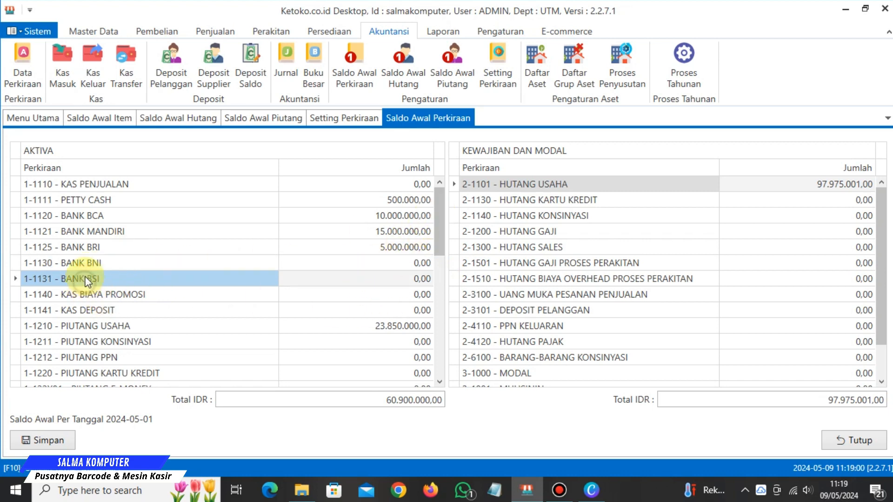
click(91, 218)
click(95, 247)
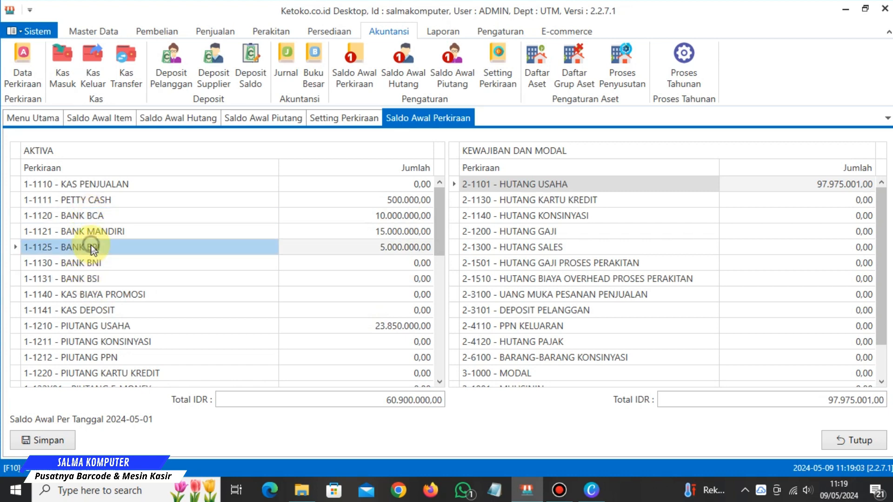
click(94, 280)
- Set the opening balances of 1-1130 Bank BNI to 4.000.000 and 1-1131 Bank BSI to 12.000.000
click(94, 263)
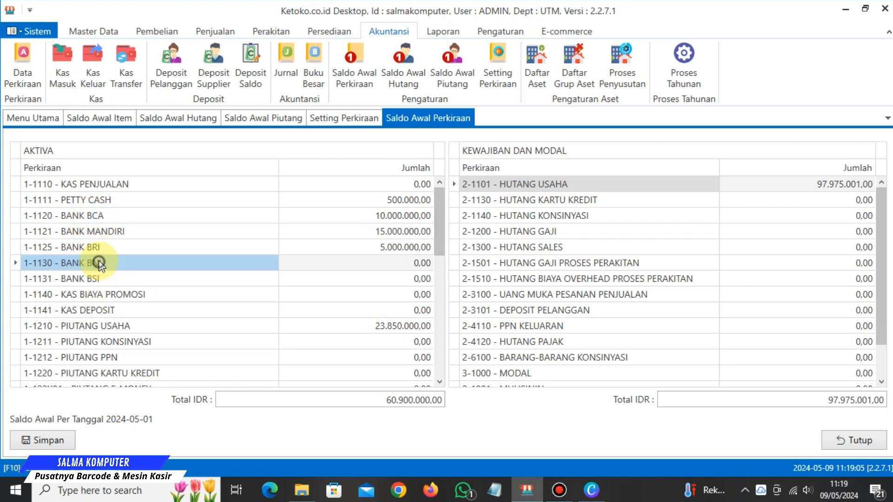
click(411, 266)
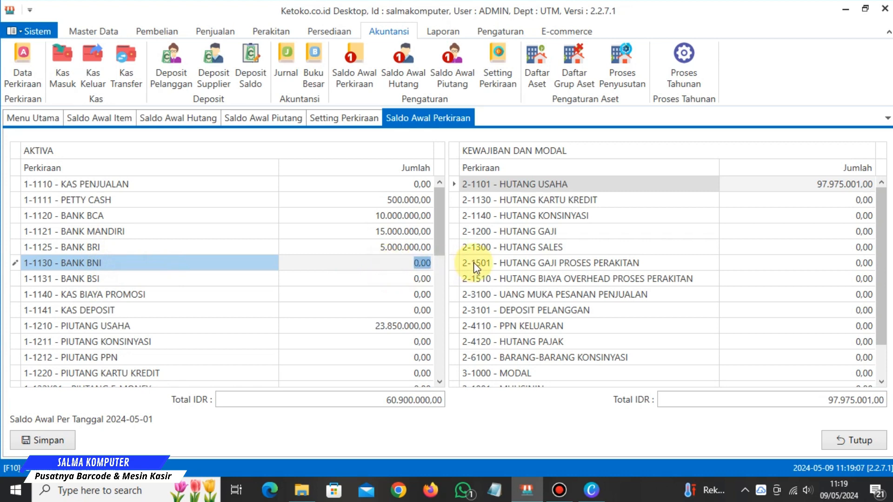
text(4.000.000)
key(Return)
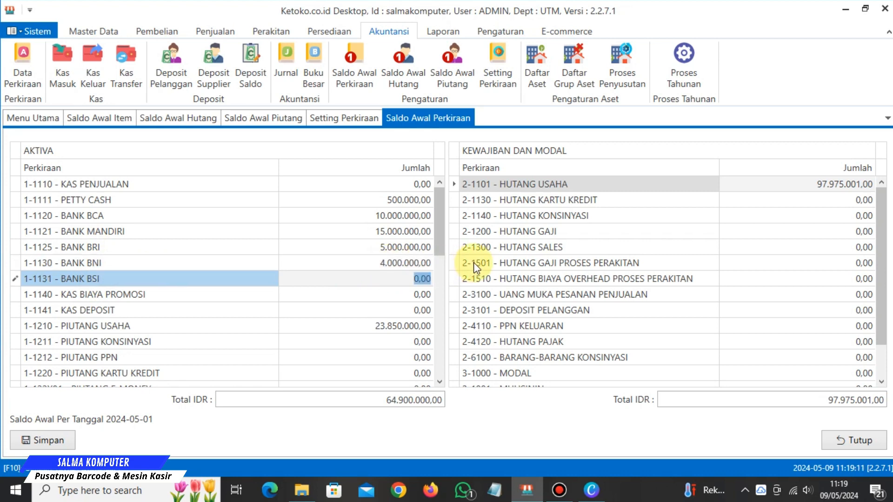
text(12.000.000)
key(Return)
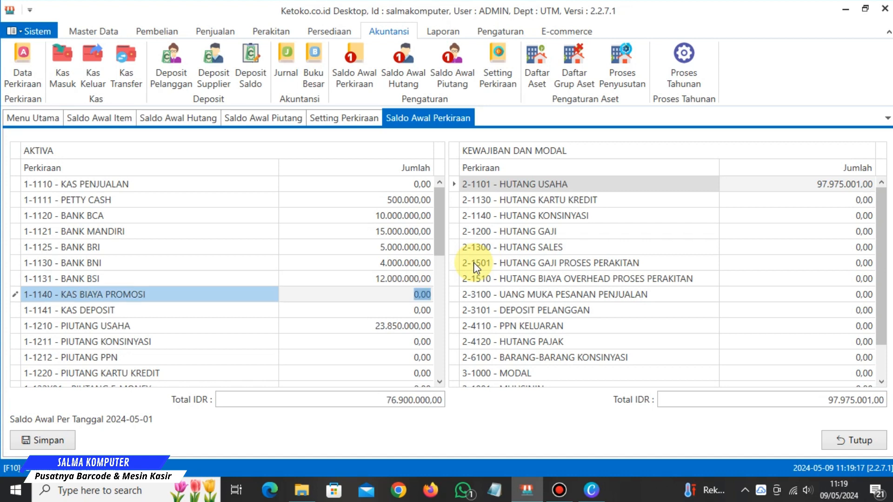
- Review the entered cash and bank balances, and examine the equity accounts and totals of Aktiva and Kewajiban dan Modal
click(402, 246)
drag(408, 262, 413, 260)
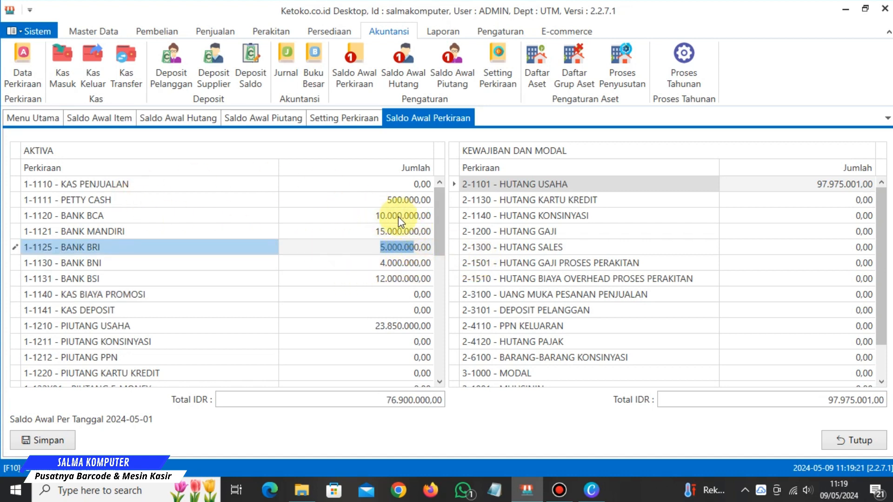
click(367, 201)
drag(386, 199, 430, 199)
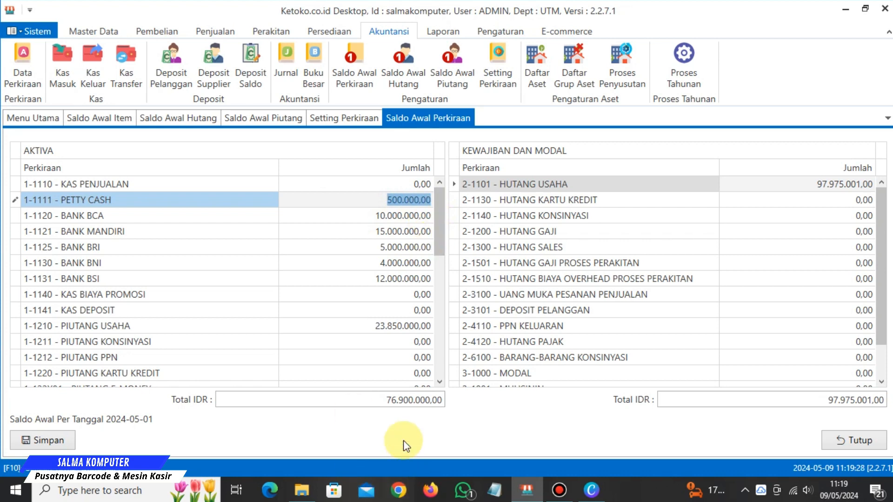
click(378, 399)
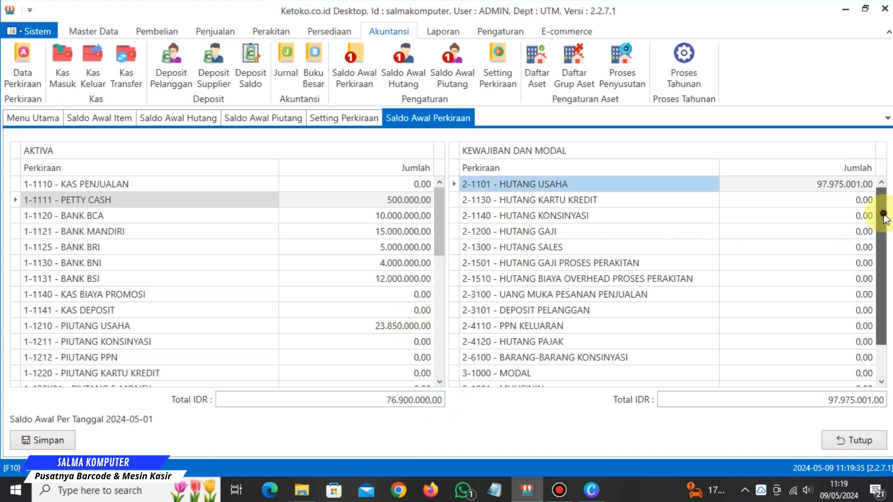
drag(882, 219, 882, 275)
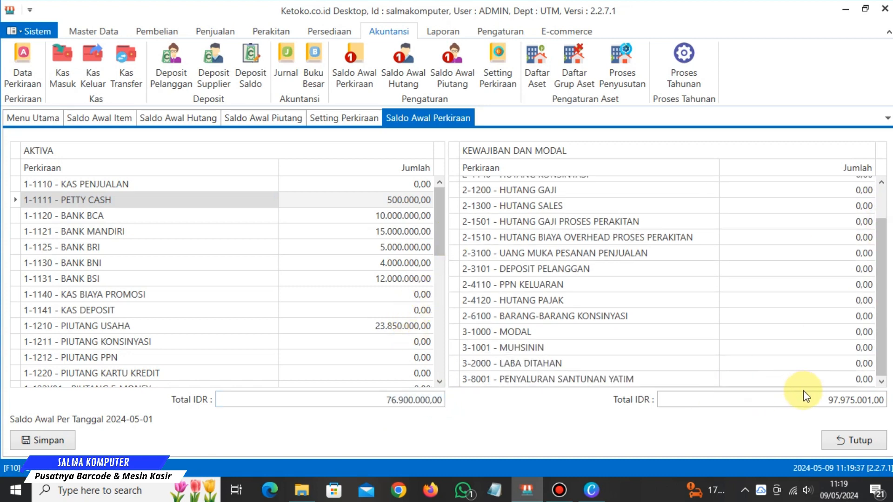
drag(826, 399, 885, 404)
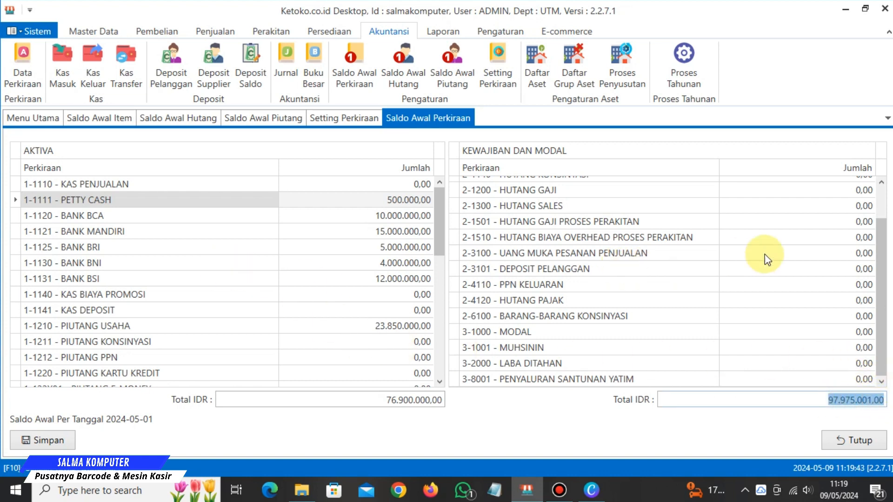
- Set the opening balance of the asset account 1-5300 Kendaraan to 15.000.000
drag(881, 225, 880, 188)
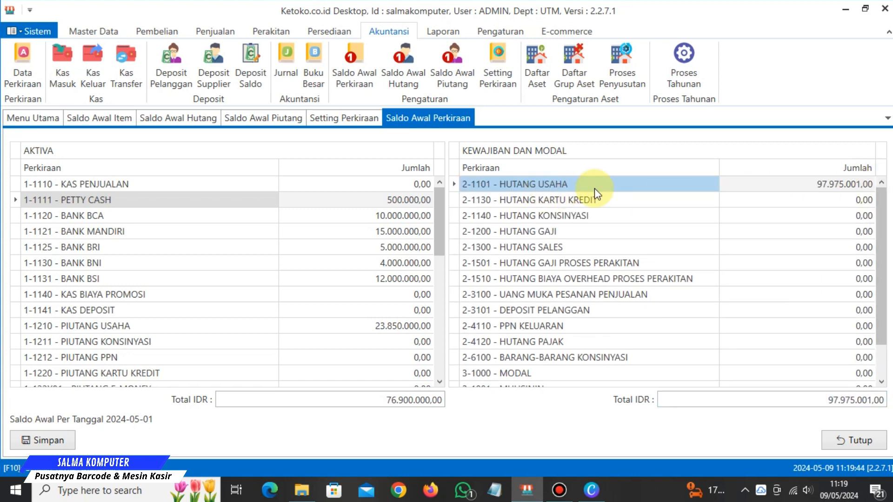
drag(439, 219, 453, 311)
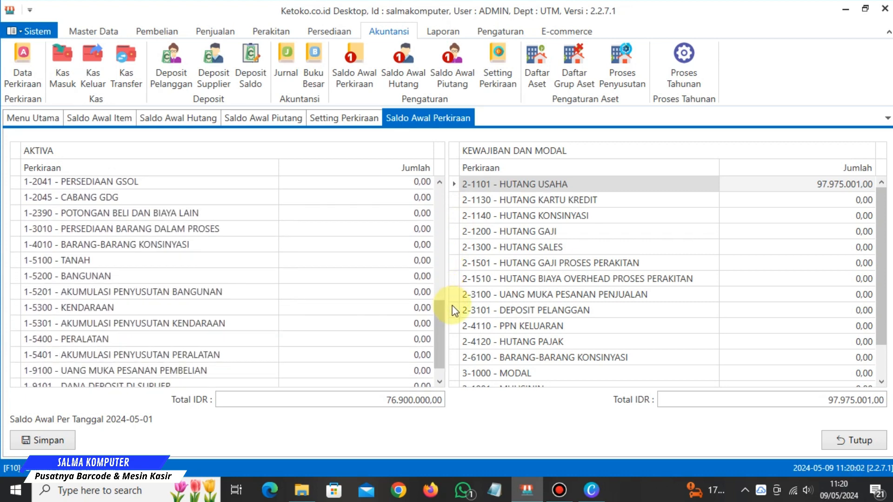
click(321, 308)
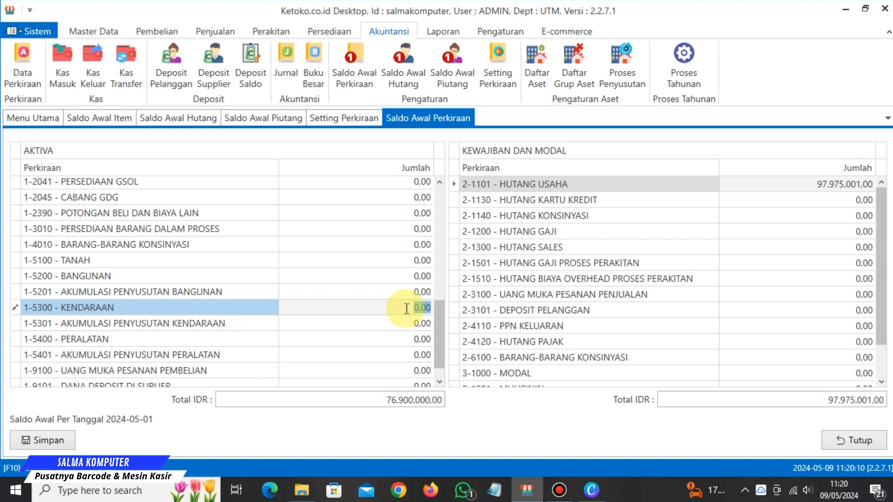
text(15.000.000)
key(Return)
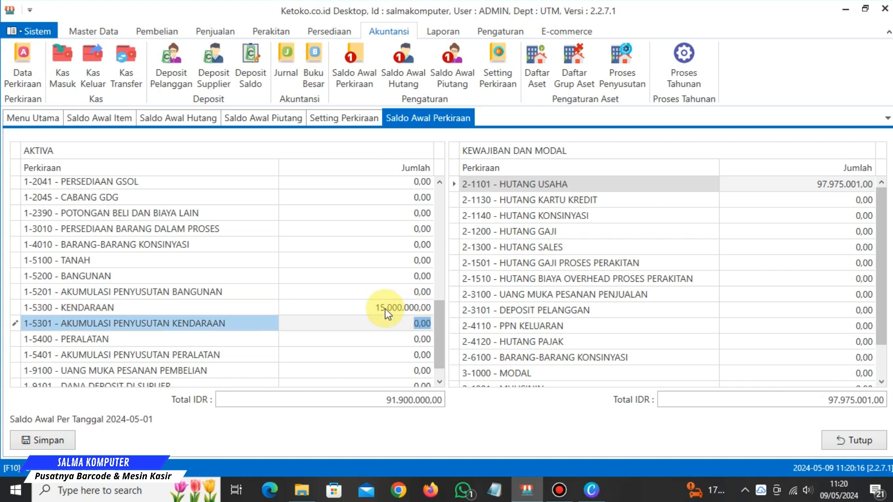
- Set the opening balance of the asset account 1-5400 Peralatan to 20.000.000
click(322, 338)
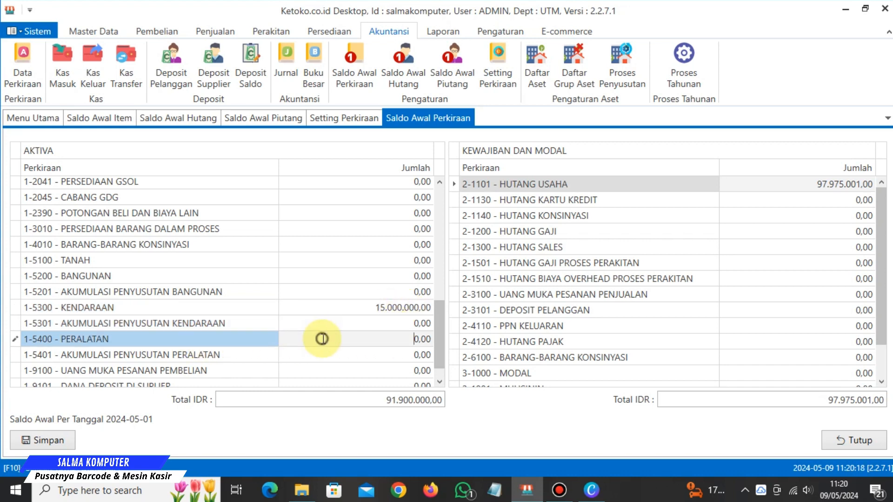
drag(321, 339, 454, 357)
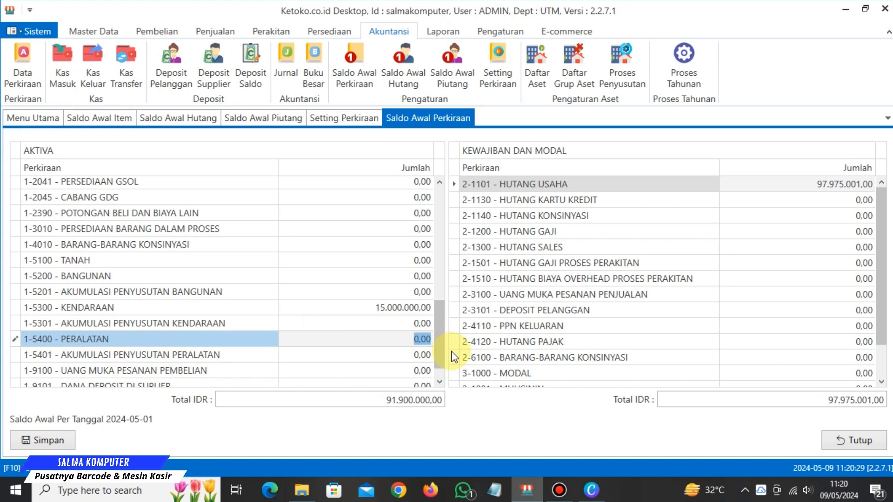
text(20.000.000)
key(Return)
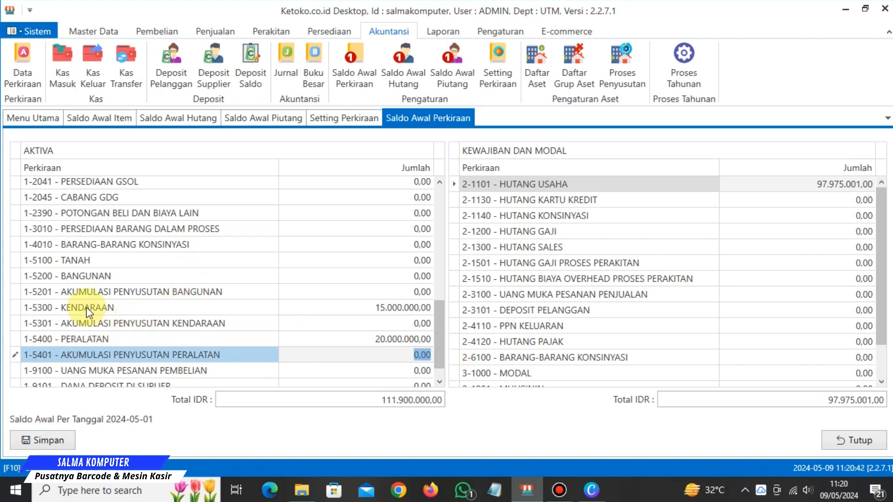
- Examine the land, building, vehicle and equipment accounts, and compare the totals of Aktiva and Kewajiban dan Modal
click(66, 277)
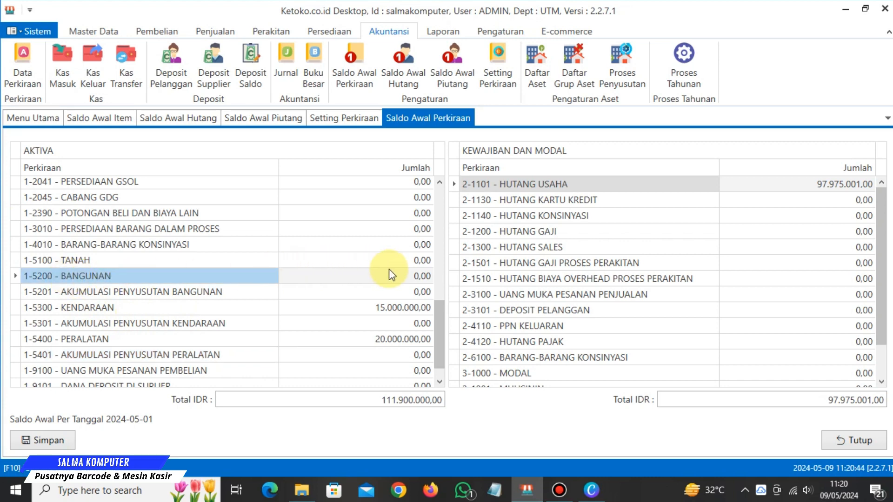
click(76, 260)
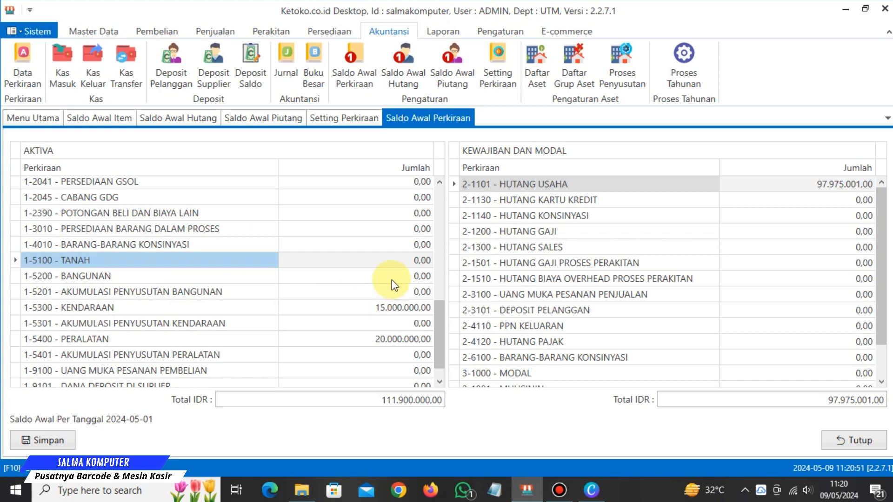
drag(442, 316, 446, 349)
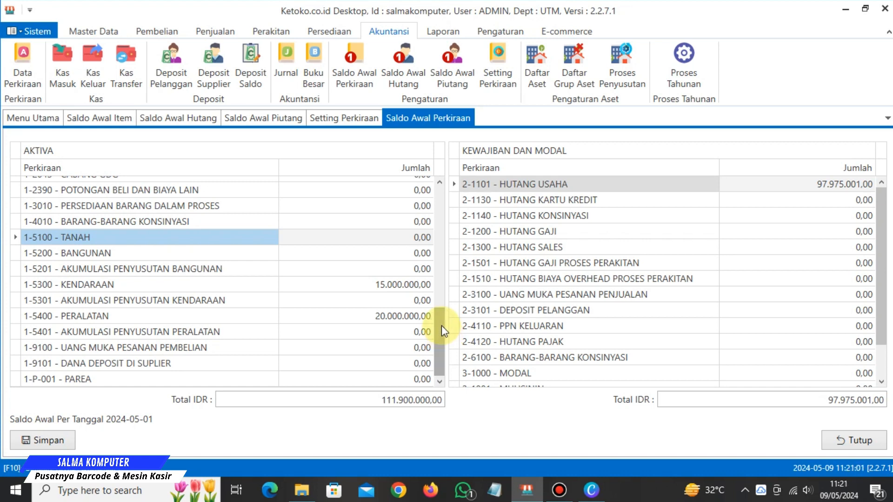
drag(442, 325, 442, 205)
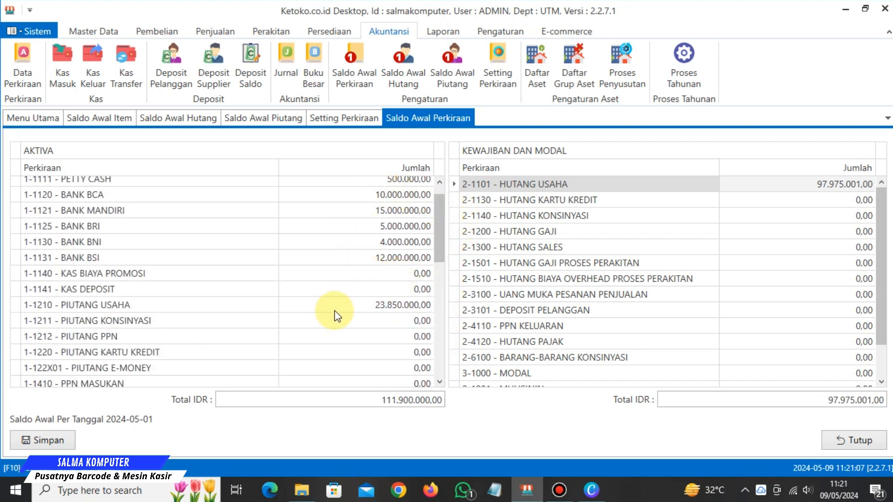
scroll(468, 284, down, 1)
drag(441, 228, 438, 332)
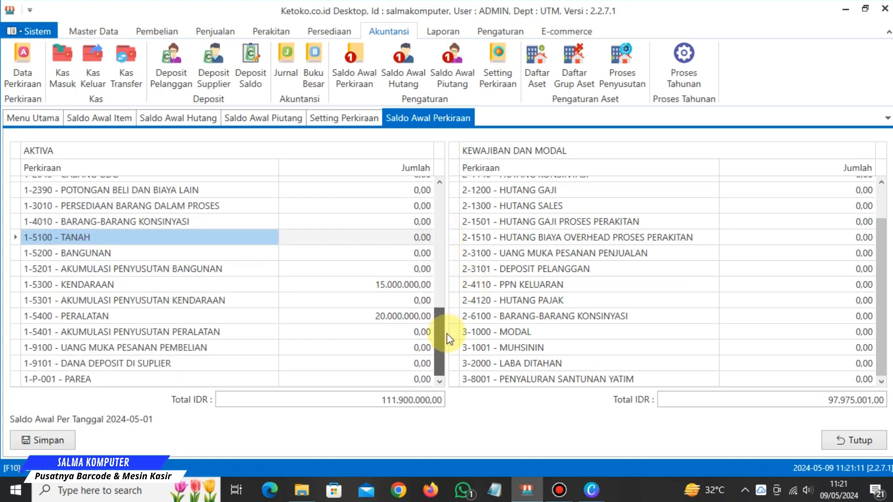
click(349, 317)
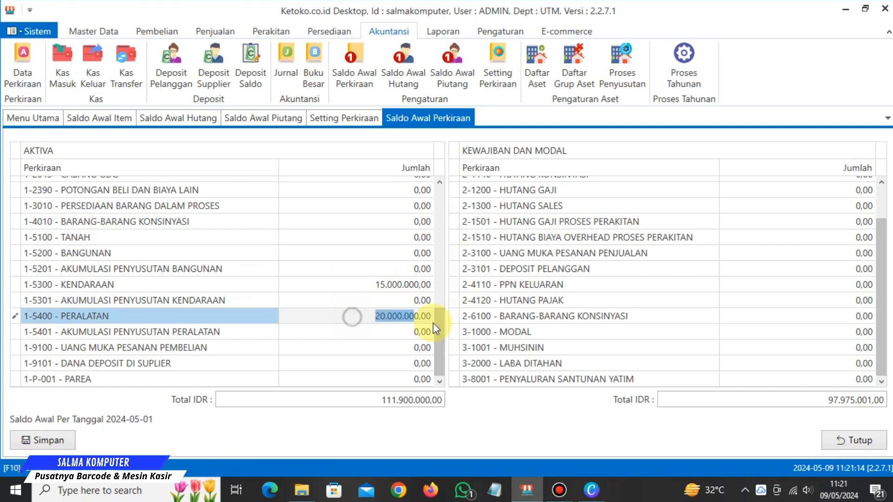
click(81, 253)
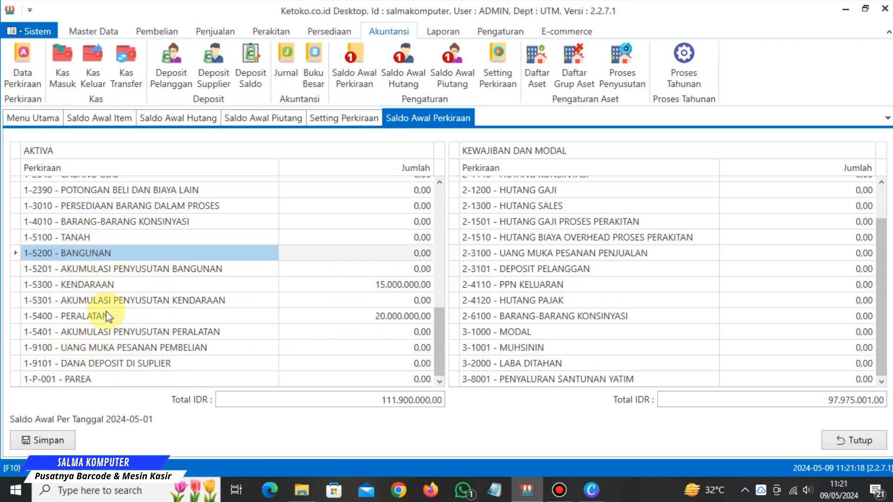
mouse_move(436, 317)
mouse_down()
mouse_move(442, 207)
mouse_move(449, 298)
mouse_move(438, 324)
mouse_move(433, 311)
mouse_up()
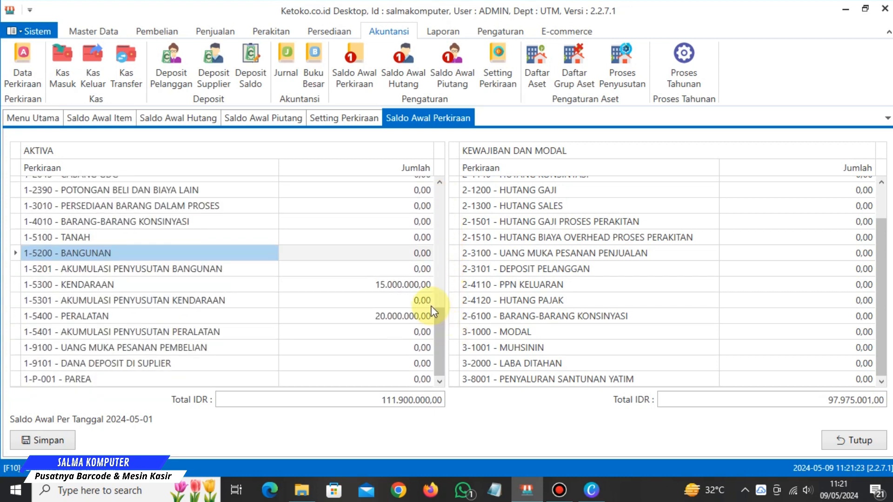
drag(434, 310, 469, 326)
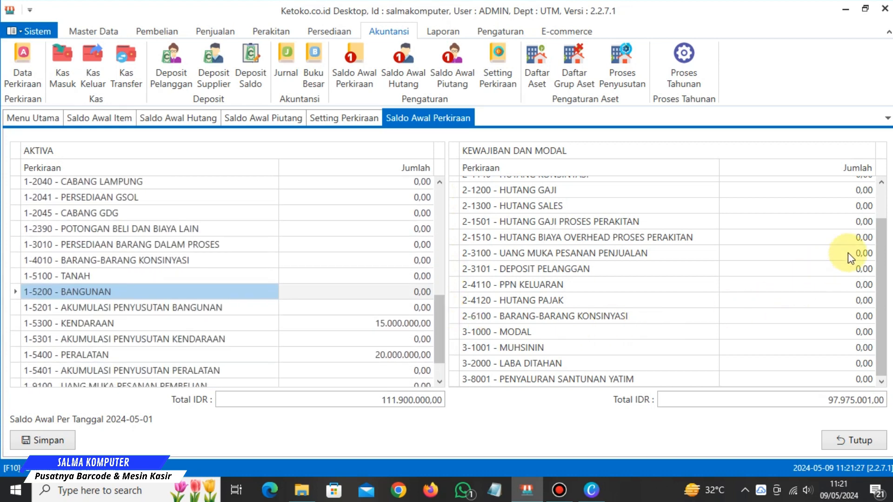
drag(882, 233, 888, 263)
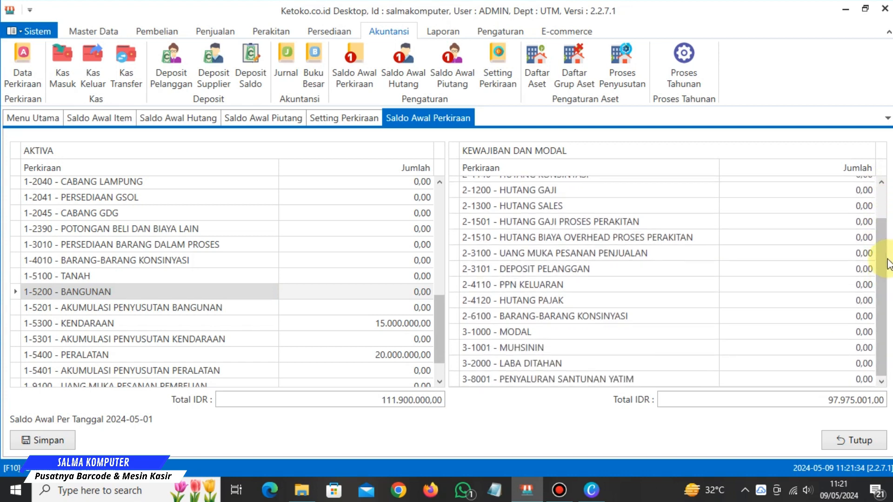
drag(439, 328, 436, 348)
drag(375, 399, 443, 405)
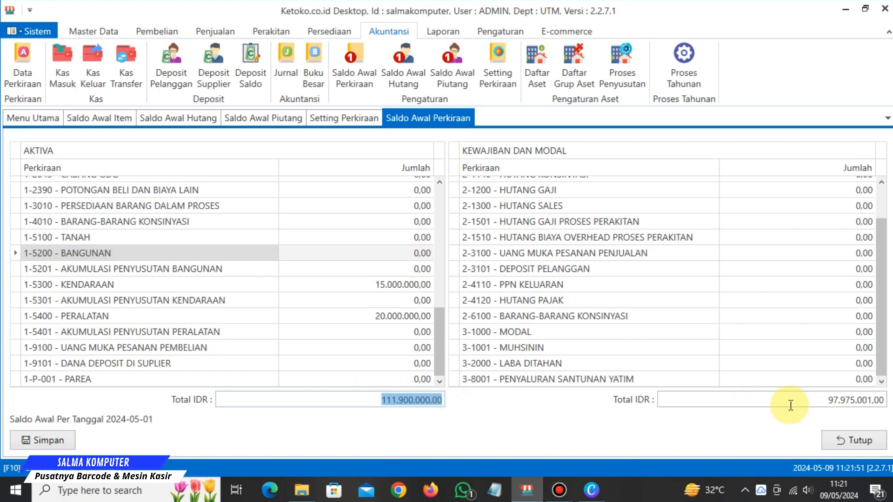
click(820, 402)
drag(820, 403, 878, 404)
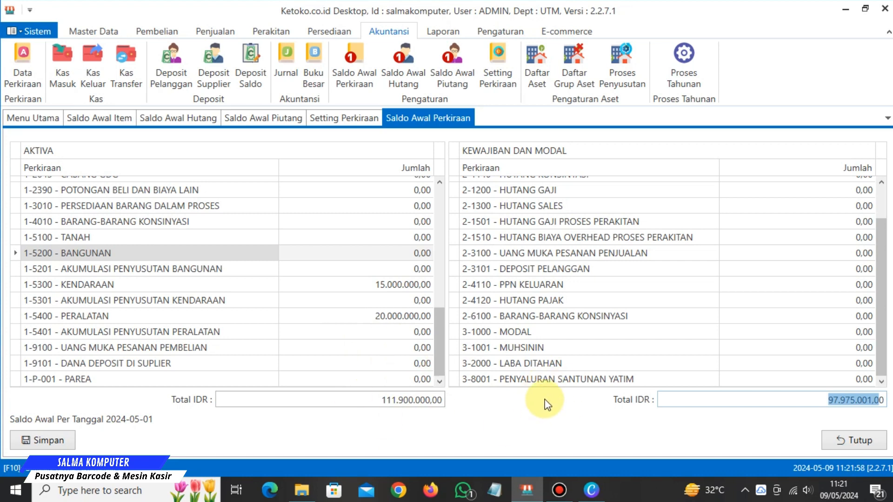
- Set the opening balance of the equity account 3-1000 Modal to 13.924.999
mouse_move(879, 237)
mouse_down()
mouse_move(883, 226)
mouse_move(884, 234)
mouse_up()
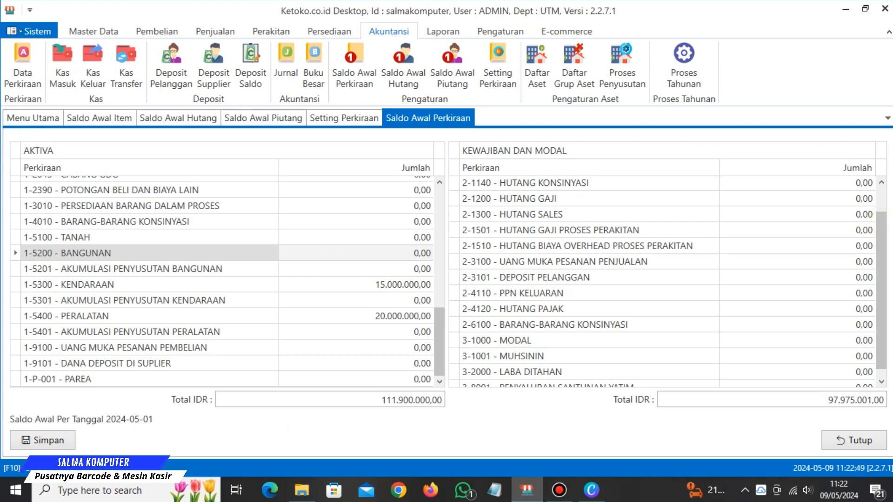
drag(885, 234, 887, 283)
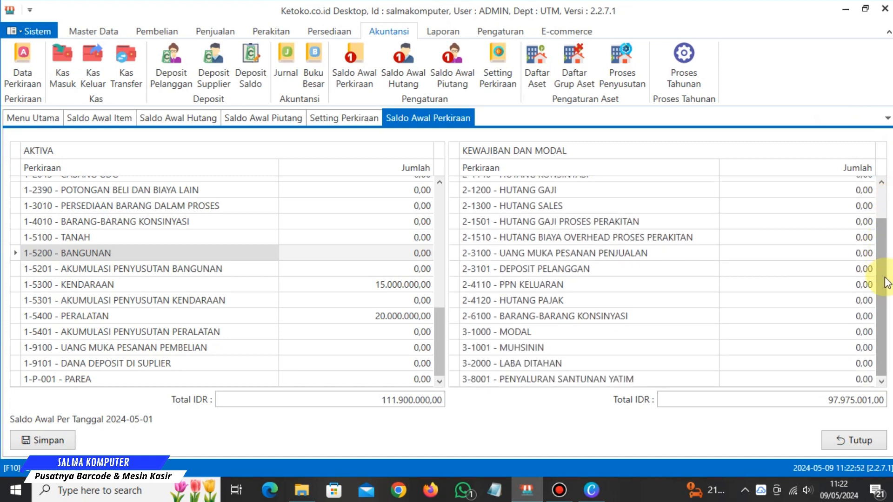
click(524, 350)
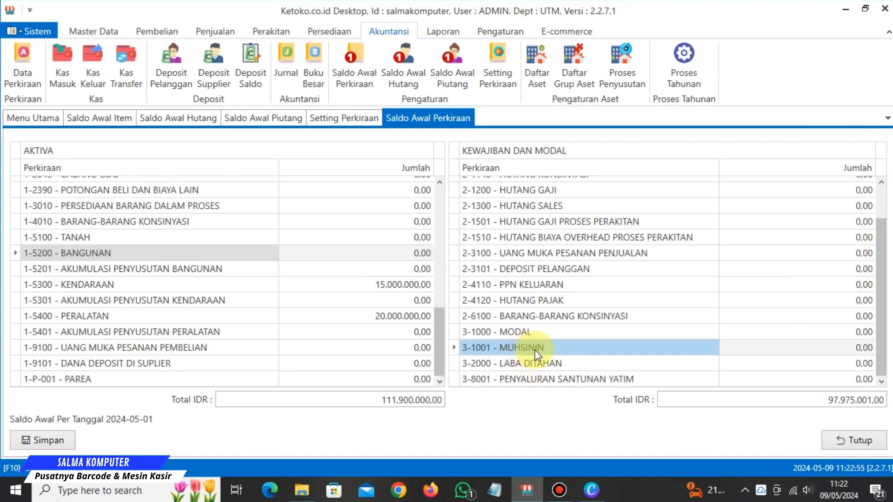
click(545, 327)
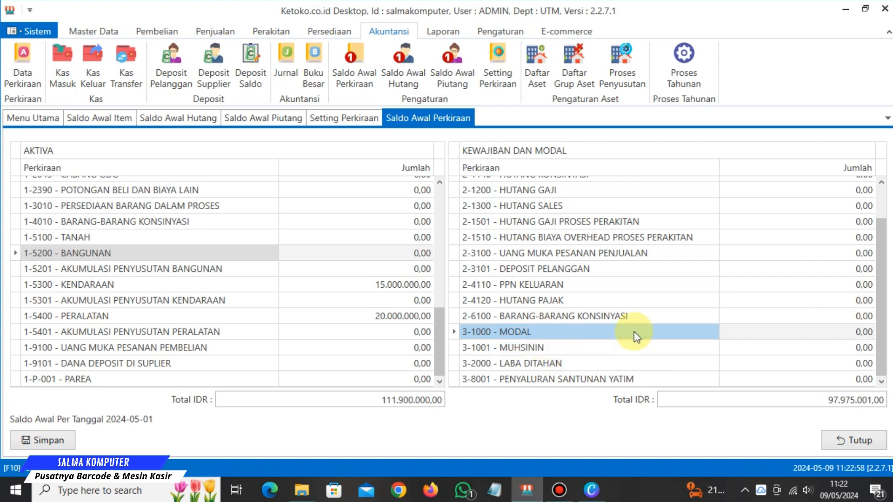
click(542, 366)
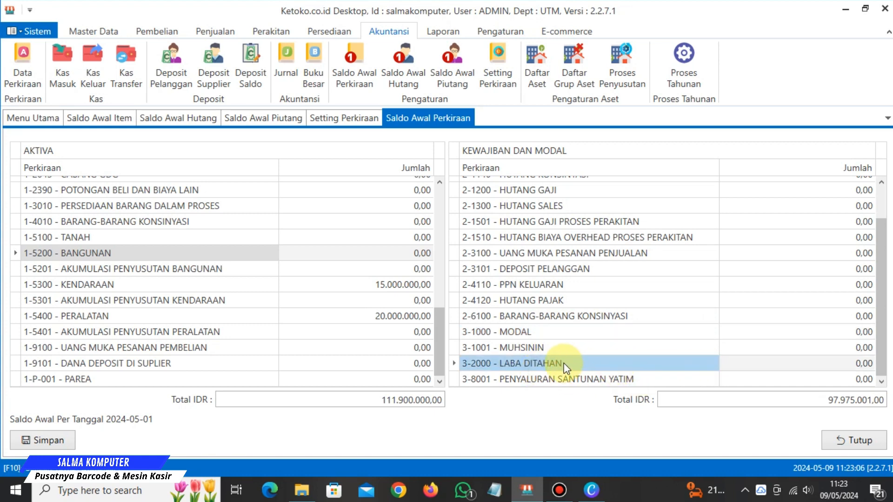
click(553, 333)
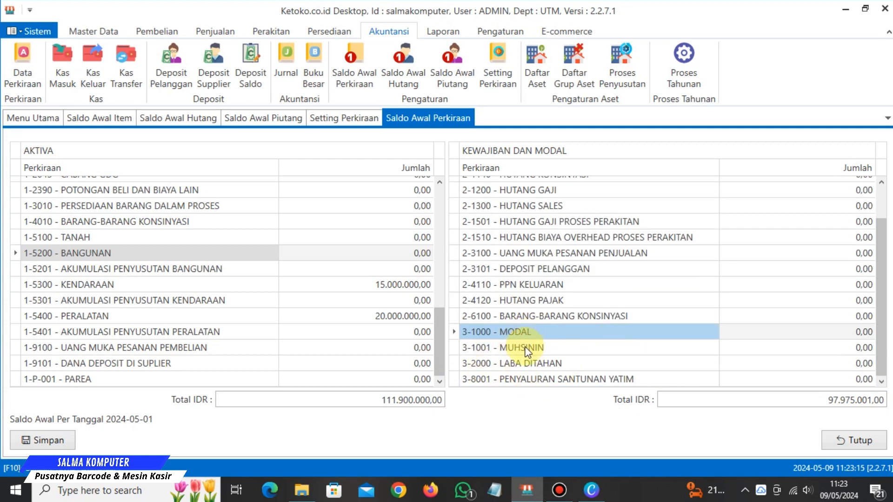
click(833, 332)
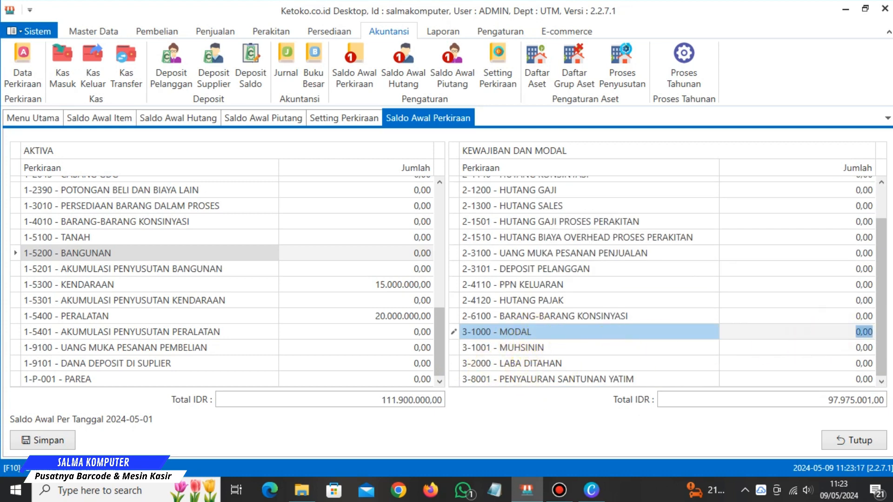
text(13924)
key(Return)
text(999)
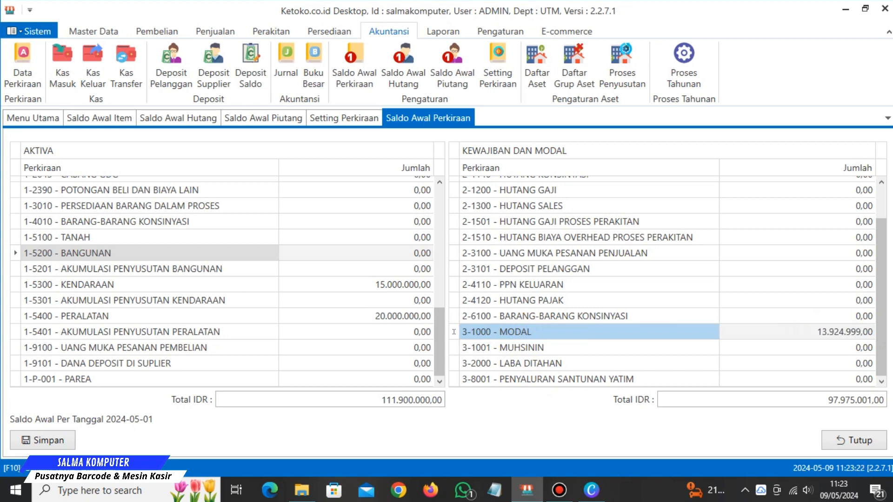
key(Return)
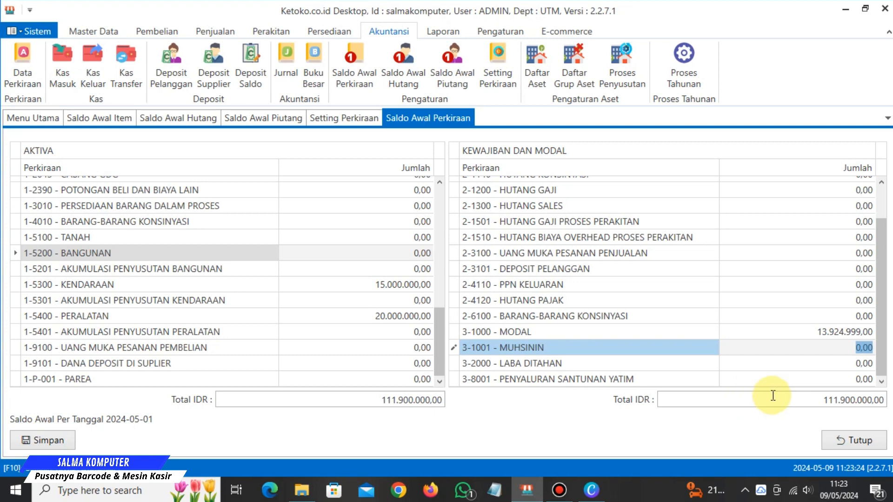
- Save the opening account balances and close the Saldo Awal Perkiraan page
click(797, 332)
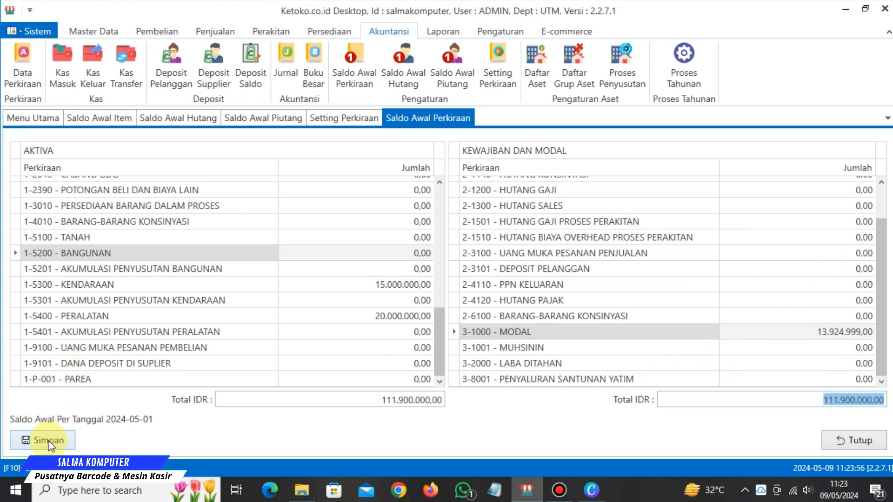
click(49, 440)
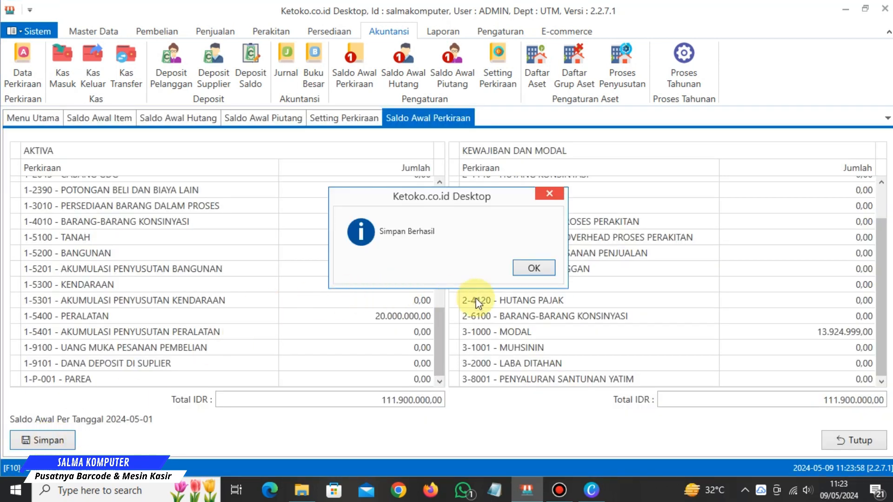
click(533, 269)
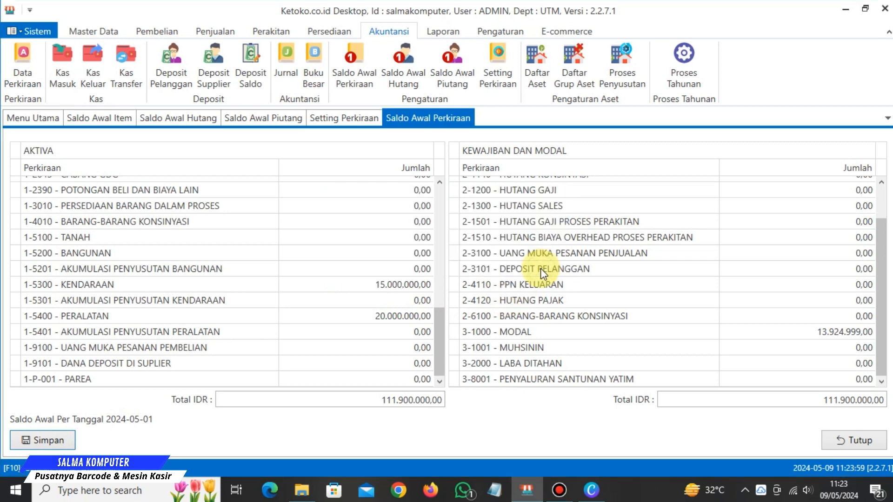
click(858, 445)
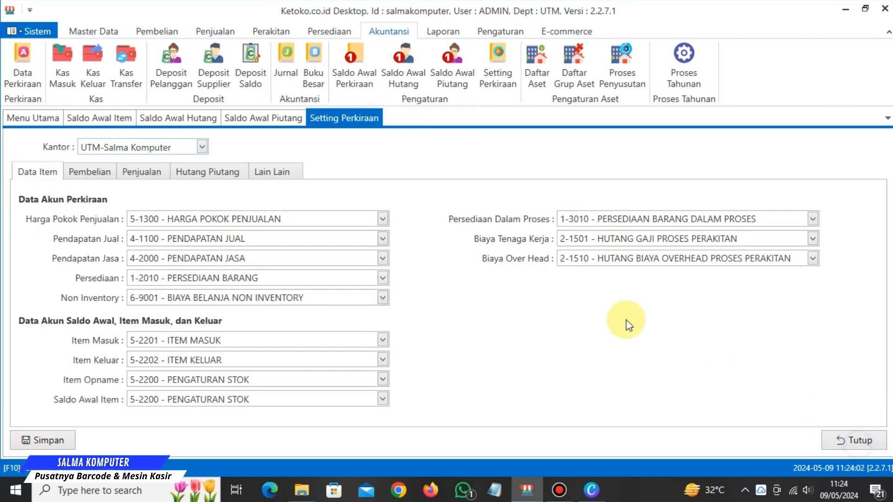
- Open the Neraca financial report page from the accounting reports
click(447, 31)
click(703, 83)
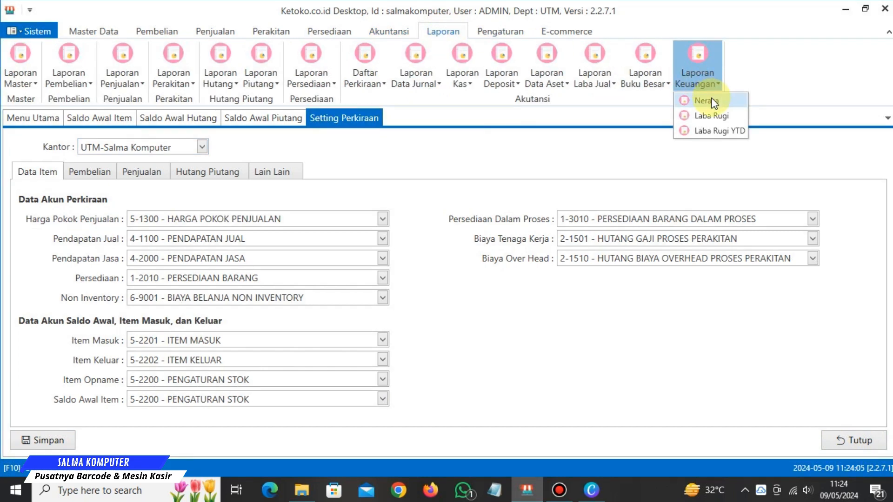
click(705, 100)
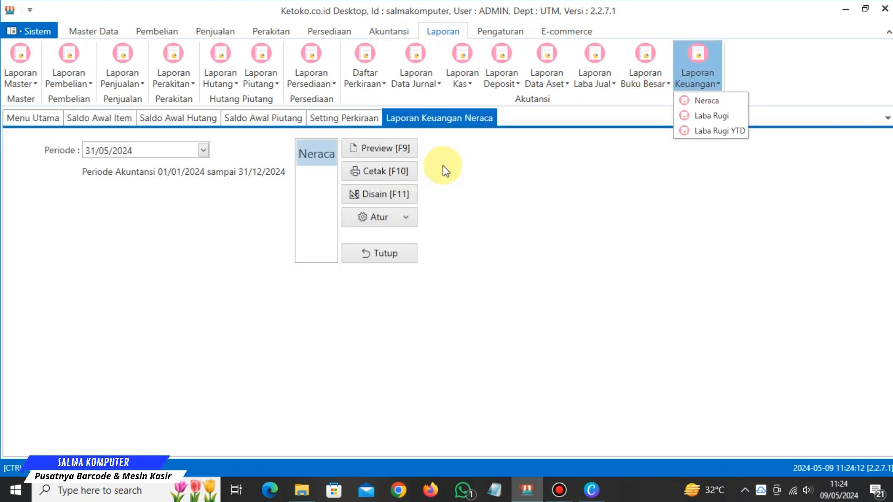
click(624, 181)
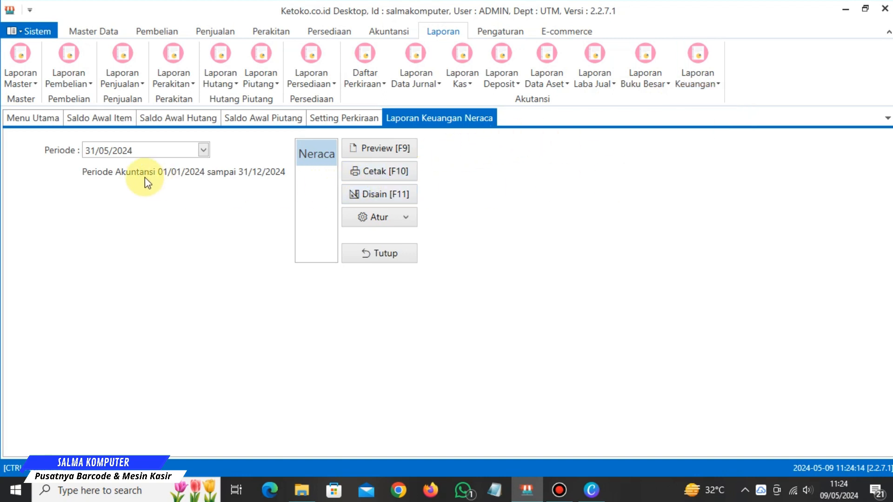
- Set the Neraca report period to 01/05/2024 and preview the report
click(205, 148)
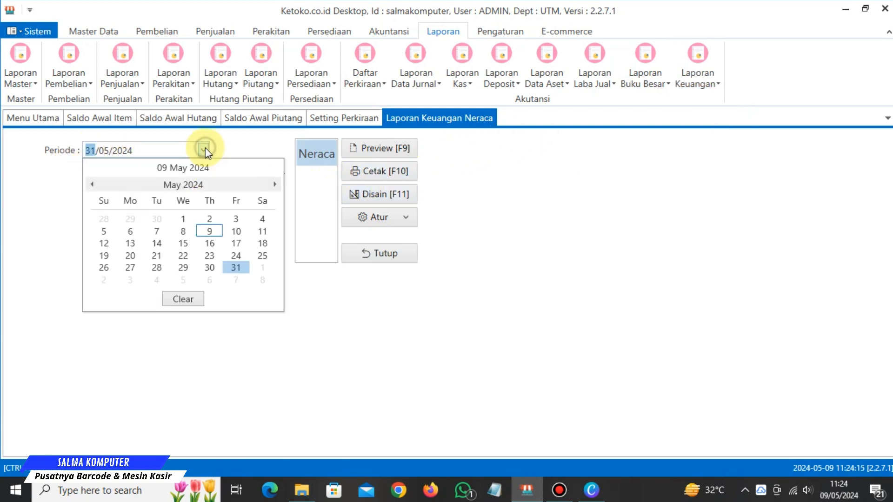
click(182, 219)
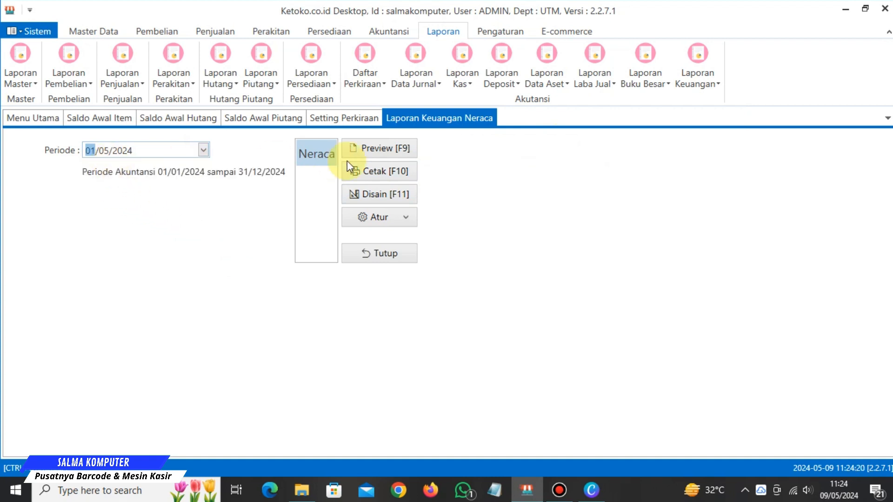
click(382, 149)
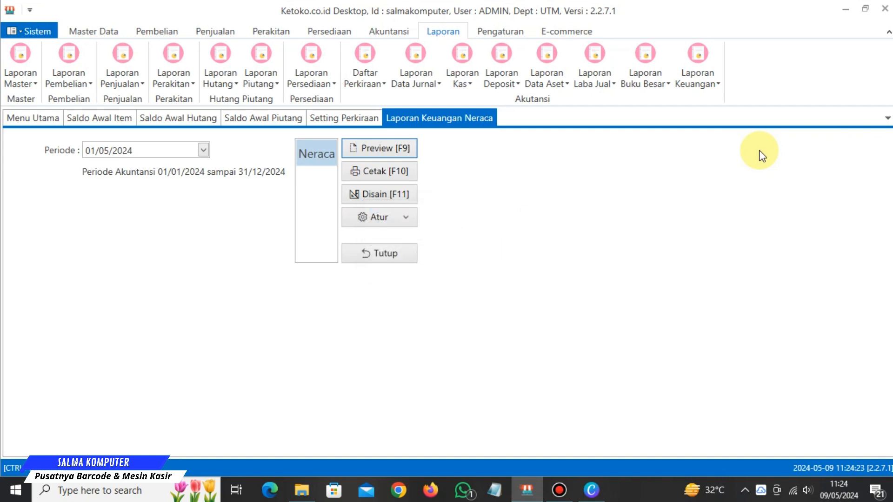
- Examine the Aktiva, Kewajiban and Modal balances in the Neraca preview, and close the preview and the report page
scroll(780, 160, down, 1)
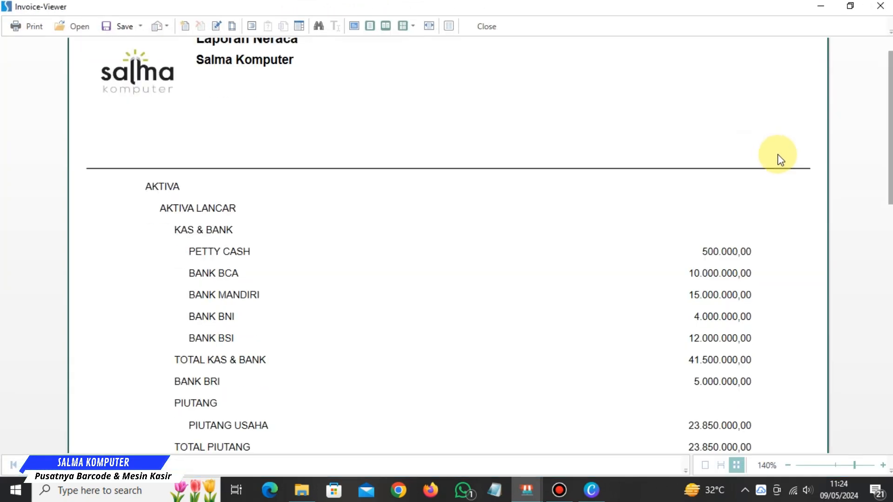
scroll(777, 154, up, 1)
scroll(777, 155, down, 11)
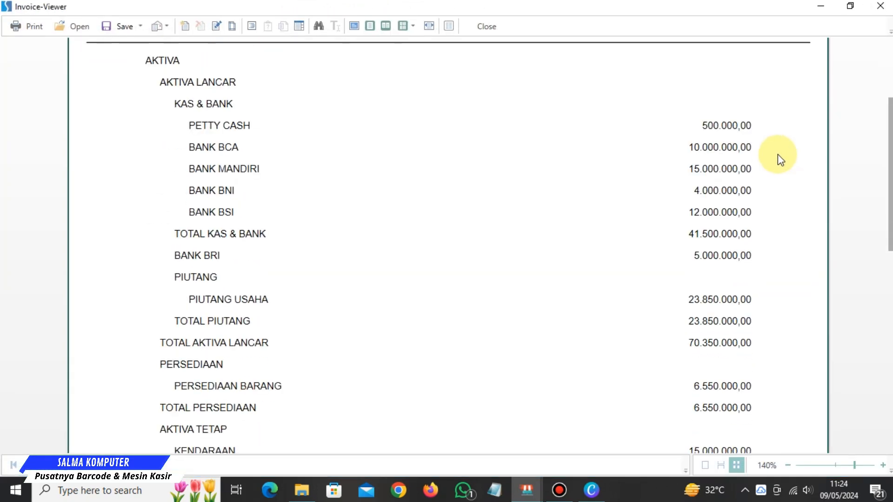
scroll(777, 155, down, 9)
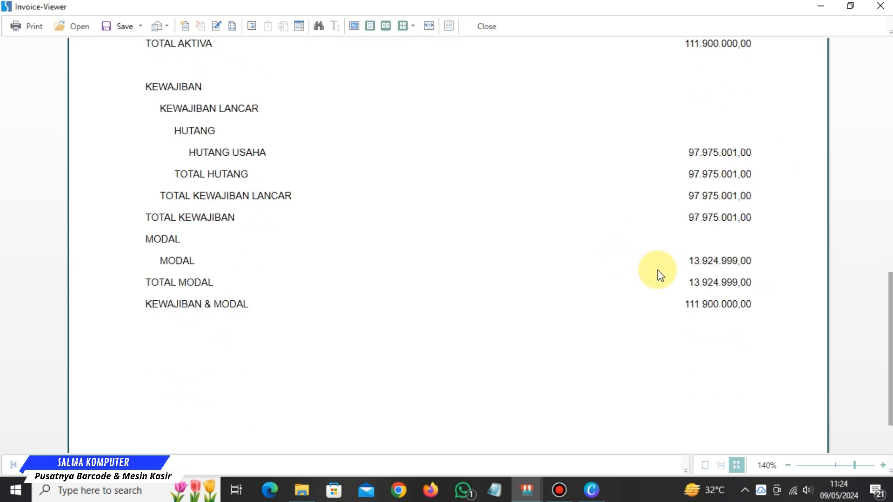
scroll(660, 275, up, 4)
scroll(660, 275, up, 16)
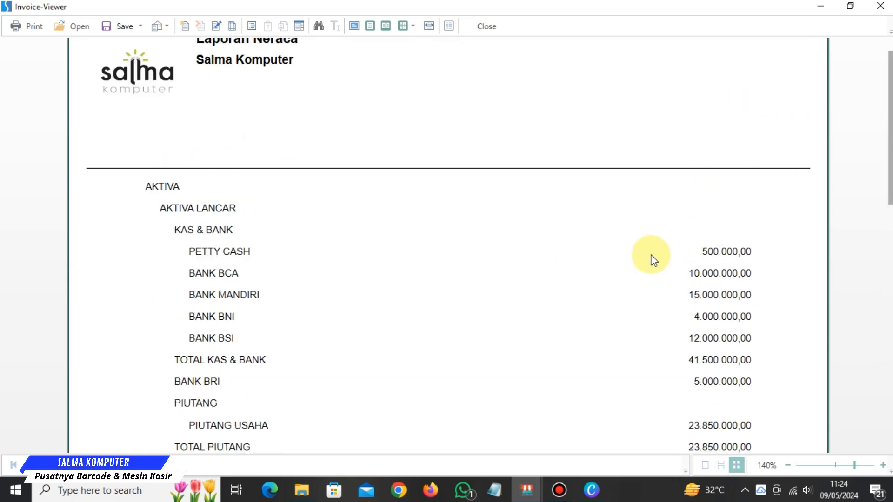
click(486, 26)
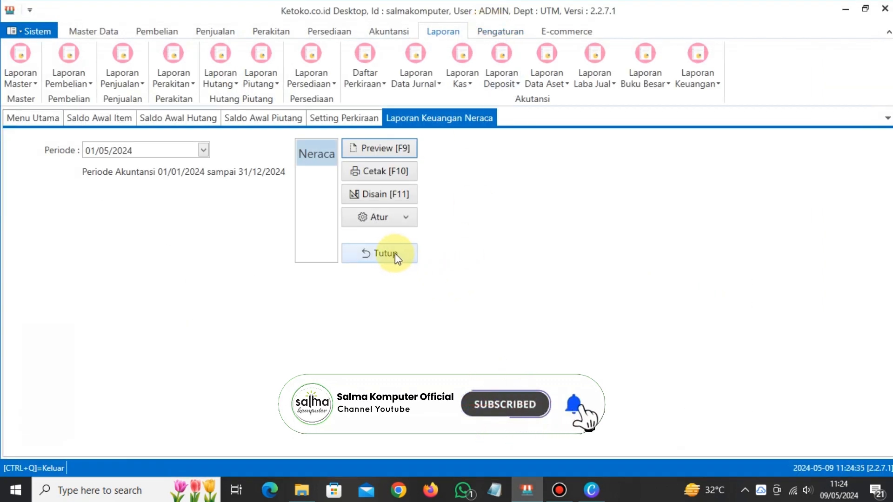
click(394, 254)
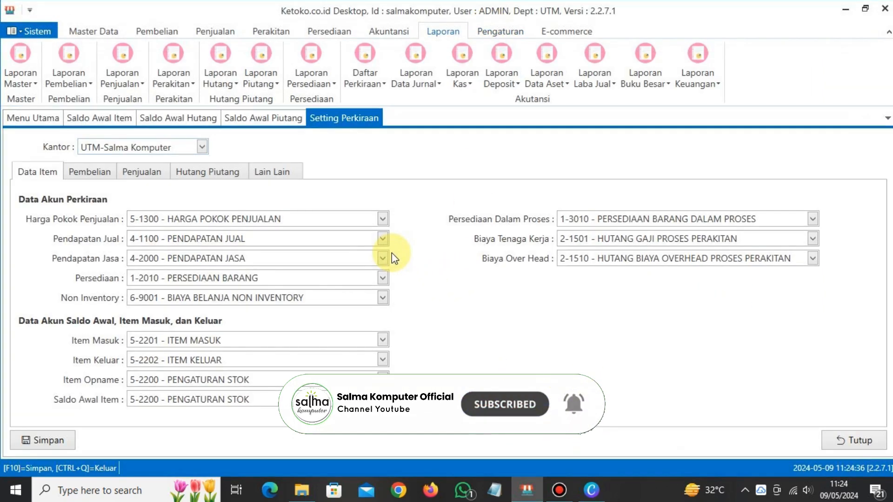